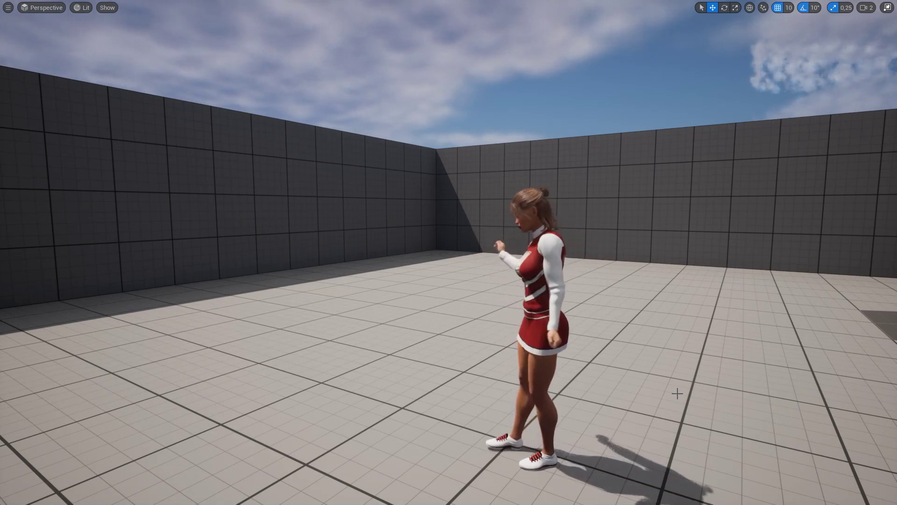
Step: Orbit the Unreal Engine 5 view around the finished cheerleader character in the level
{"action": "right_click_drag", "start_coordinate": [677, 393], "coordinate": [715, 398]}
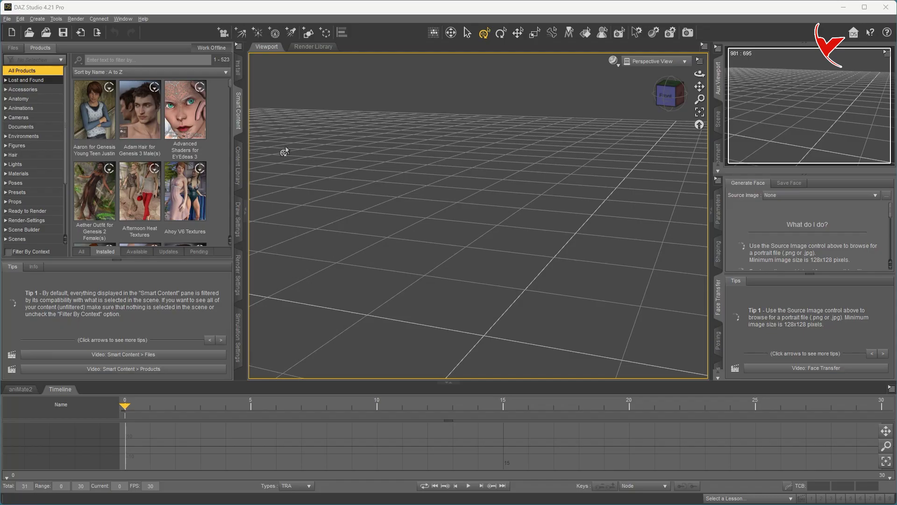
Step: Load the Gradi for CJ 8 figure into the scene from the Figures products
{"action": "left_click", "coordinate": [34, 146]}
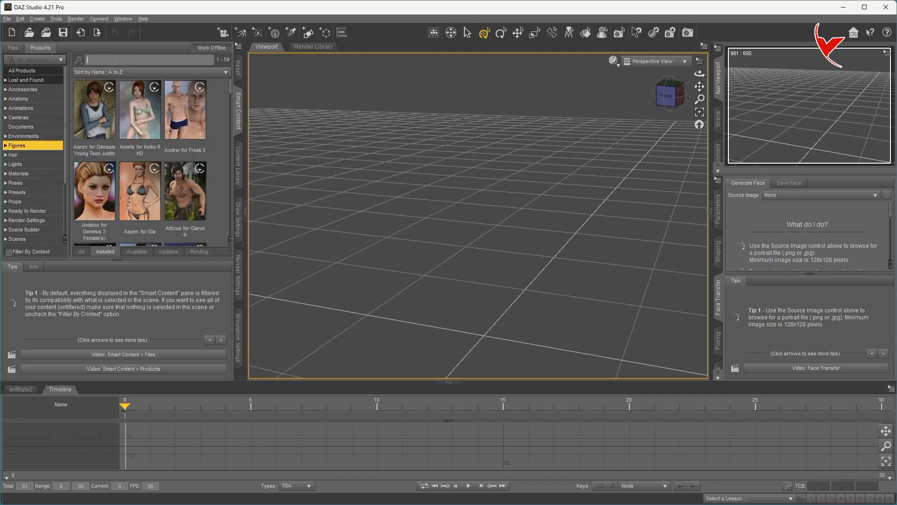
{"action": "type", "text": "8"}
{"action": "double_click", "coordinate": [185, 110]}
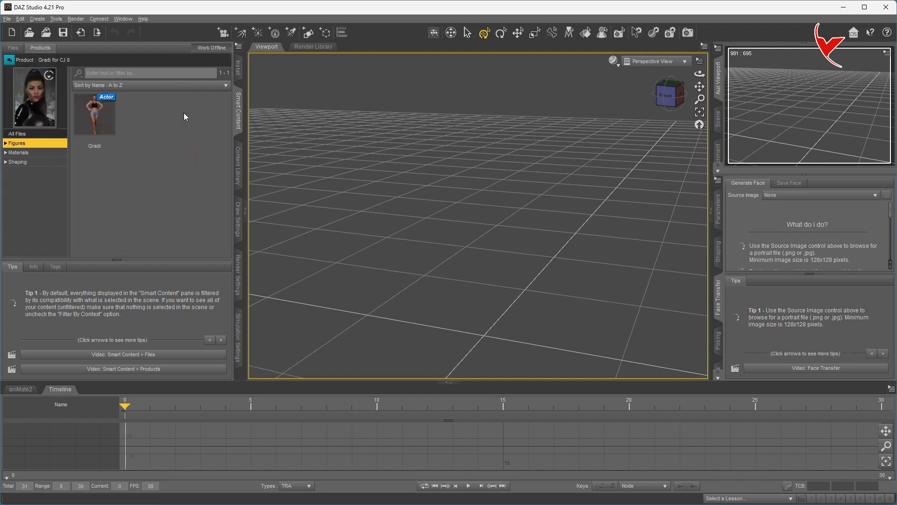
{"action": "double_click", "coordinate": [94, 114]}
Step: Show the Cheerleader for Genesis 2 Female(s) wardrobe items and select the Gradi figure
{"action": "left_click", "coordinate": [11, 60]}
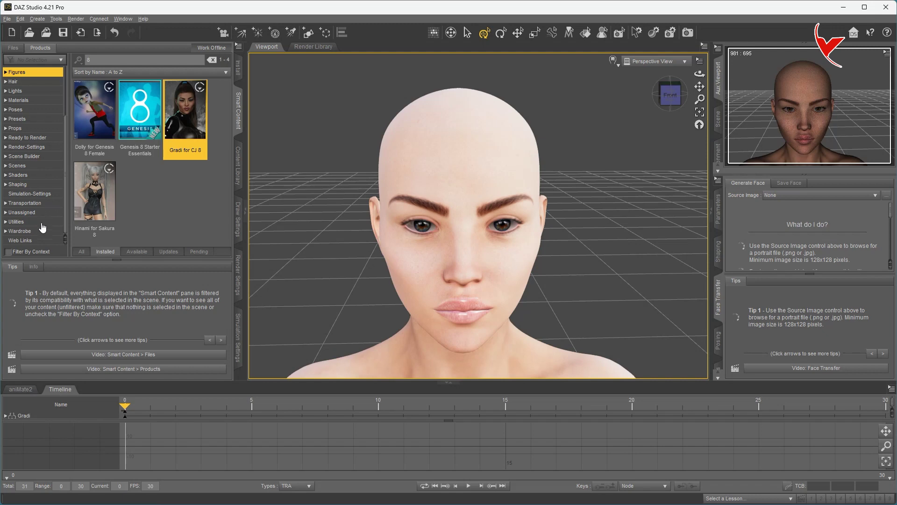
{"action": "left_click", "coordinate": [41, 232]}
{"action": "scroll", "coordinate": [168, 195], "scroll_direction": "down", "scroll_amount": 1}
{"action": "scroll", "coordinate": [155, 197], "scroll_direction": "up", "scroll_amount": 1}
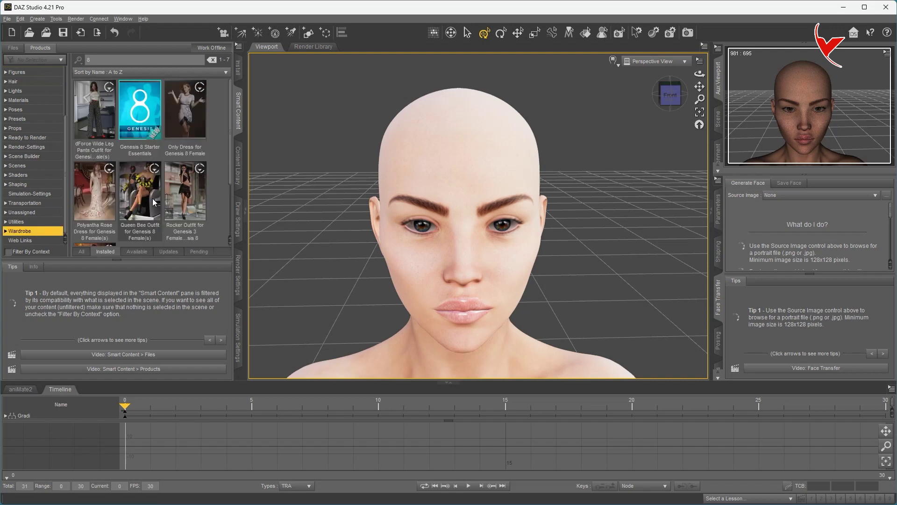
{"action": "left_click", "coordinate": [212, 60]}
{"action": "scroll", "coordinate": [164, 114], "scroll_direction": "down", "scroll_amount": 2}
{"action": "scroll", "coordinate": [165, 119], "scroll_direction": "down", "scroll_amount": 2}
{"action": "left_click", "coordinate": [184, 168]}
{"action": "left_click", "coordinate": [436, 151]}
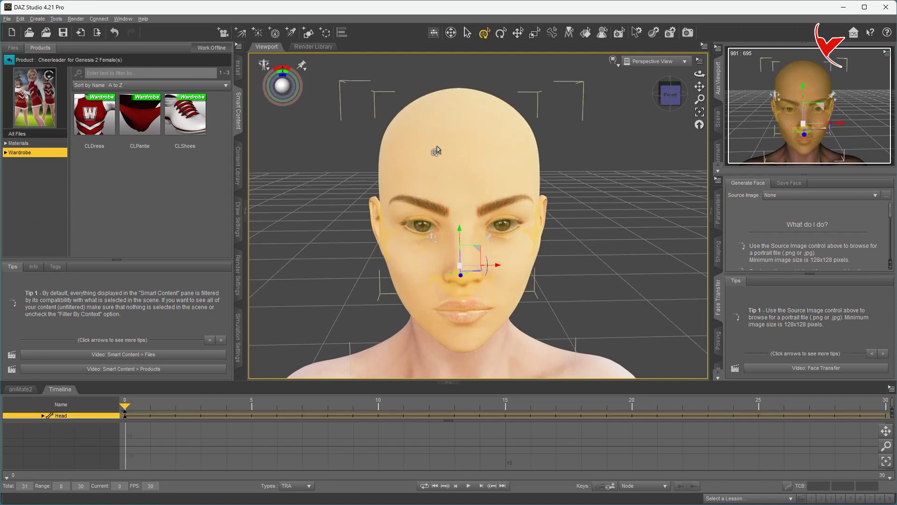
Step: Auto-fit CLDress and CLShoes onto the figure with Genesis 2 Female as the source
{"action": "double_click", "coordinate": [94, 114]}
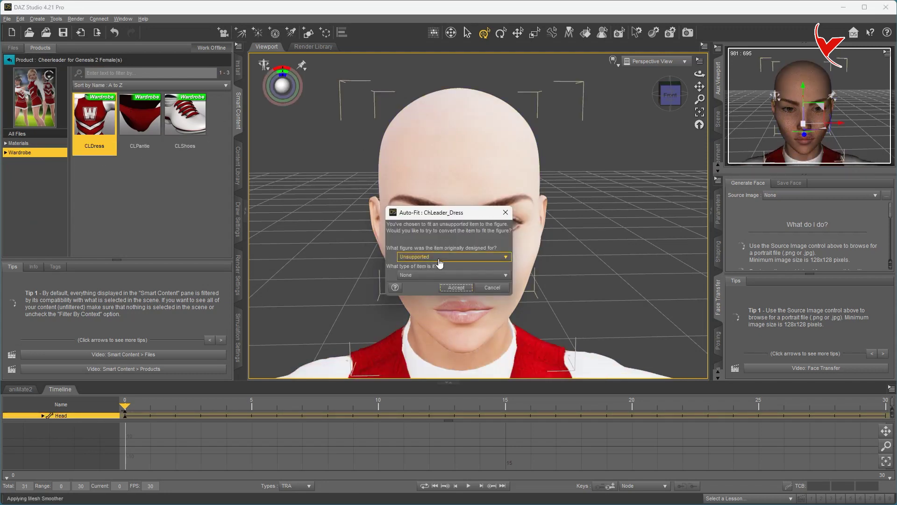
{"action": "left_click", "coordinate": [440, 262]}
{"action": "left_click", "coordinate": [435, 314]}
{"action": "left_click", "coordinate": [455, 287]}
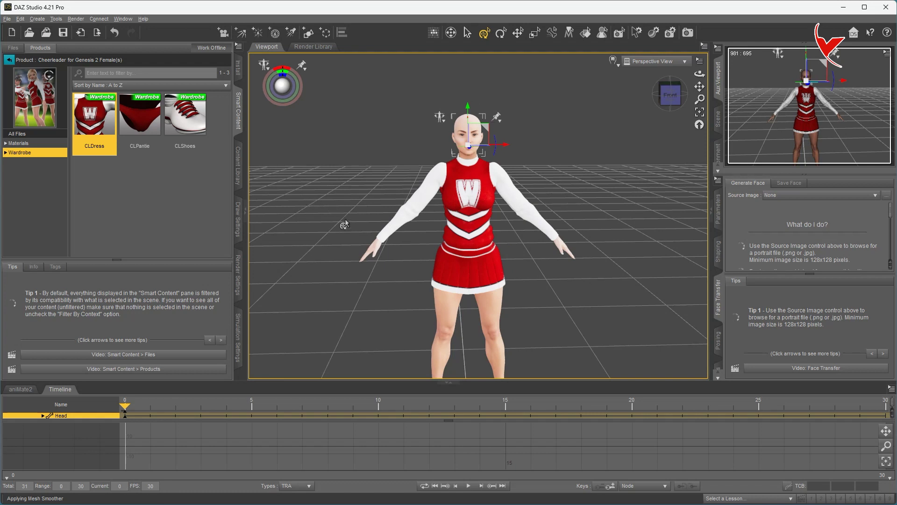
{"action": "double_click", "coordinate": [185, 120]}
{"action": "left_click", "coordinate": [430, 260]}
{"action": "left_click", "coordinate": [422, 306]}
{"action": "left_click", "coordinate": [456, 287]}
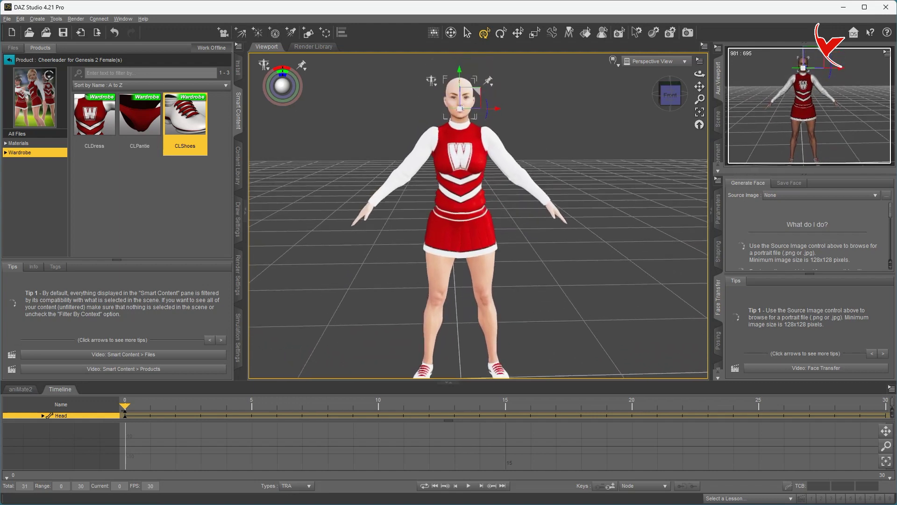
Step: Begin exporting the dressed scene via File > Export
{"action": "scroll", "coordinate": [370, 296], "scroll_direction": "up", "scroll_amount": 2}
{"action": "scroll", "coordinate": [370, 296], "scroll_direction": "up", "scroll_amount": 2}
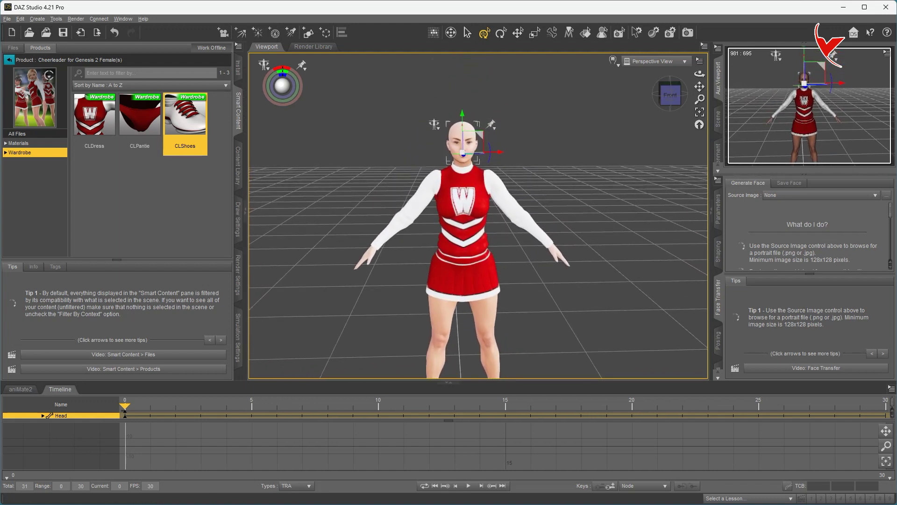
{"action": "left_click", "coordinate": [52, 131]}
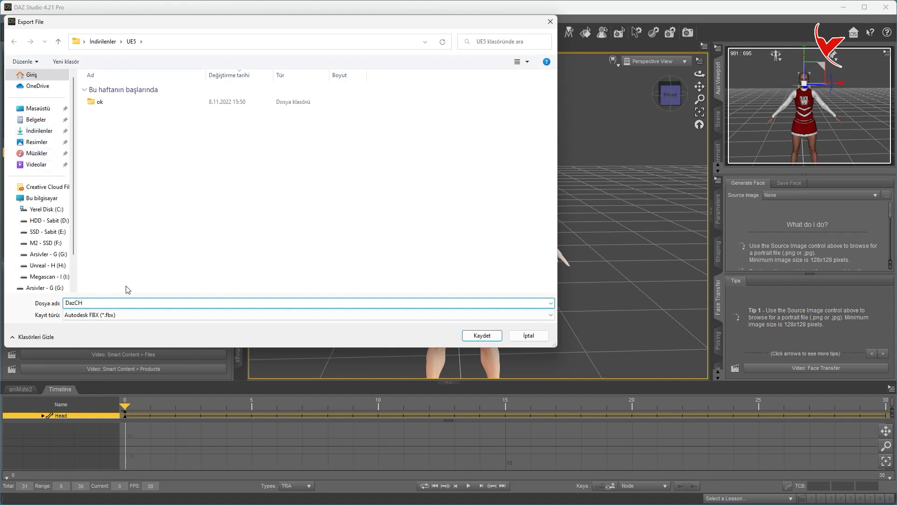
Step: Save the export as DazCH in the UE5 folder and accept the FBX export options
{"action": "left_click", "coordinate": [482, 335]}
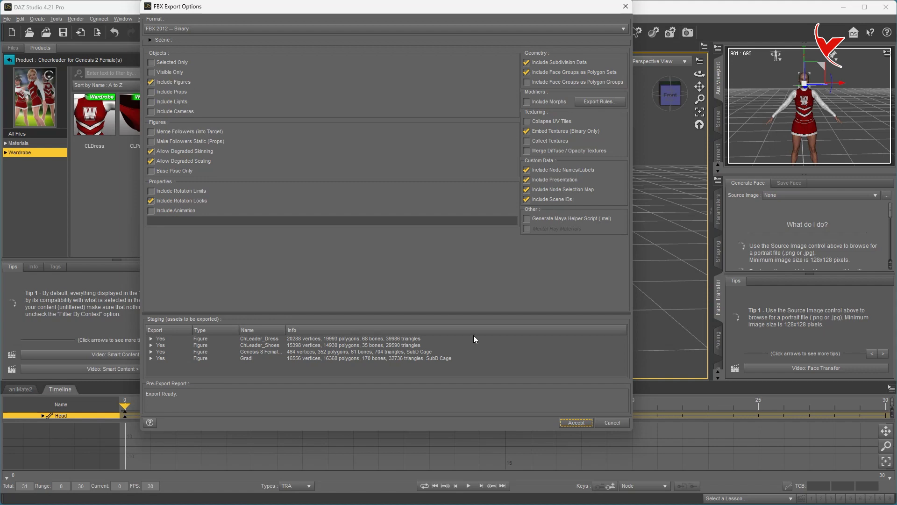
{"action": "left_click", "coordinate": [576, 423]}
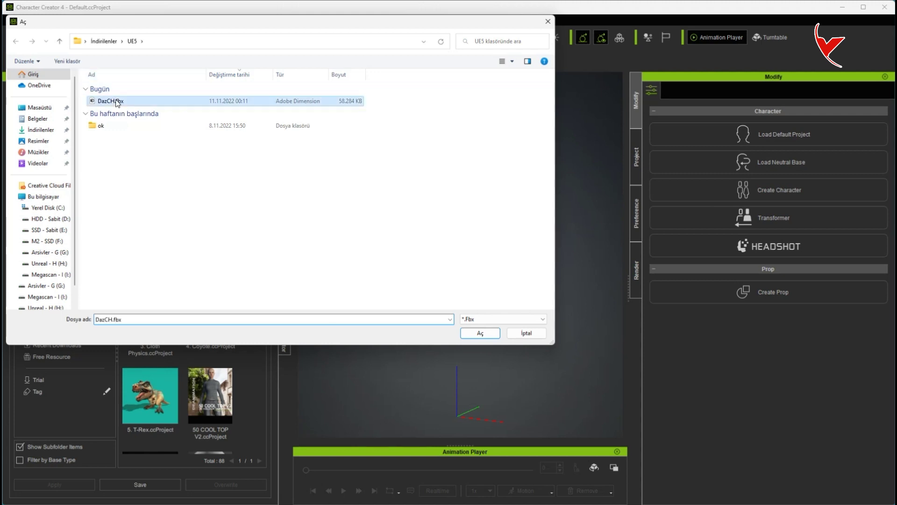
Step: Import the DazCH FBX via Transformer with Bake Max Texture Size 4096
{"action": "double_click", "coordinate": [115, 99]}
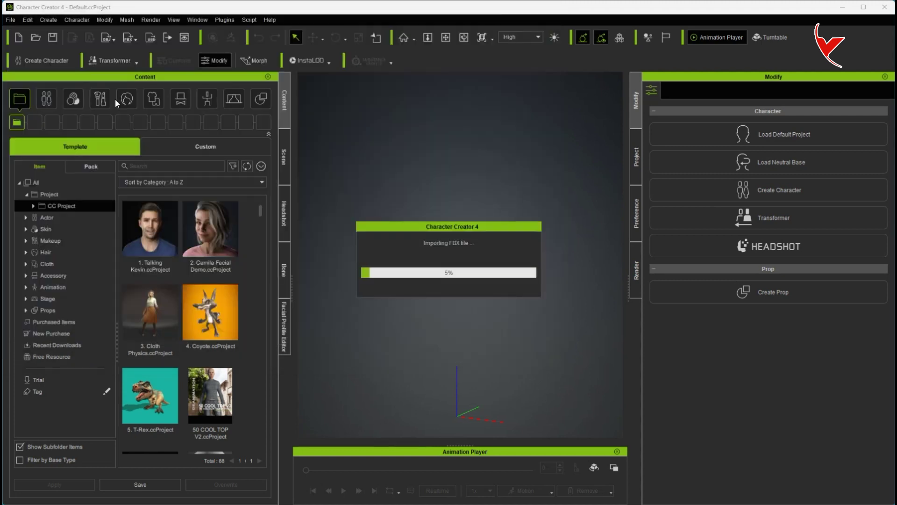
{"action": "left_click", "coordinate": [447, 282]}
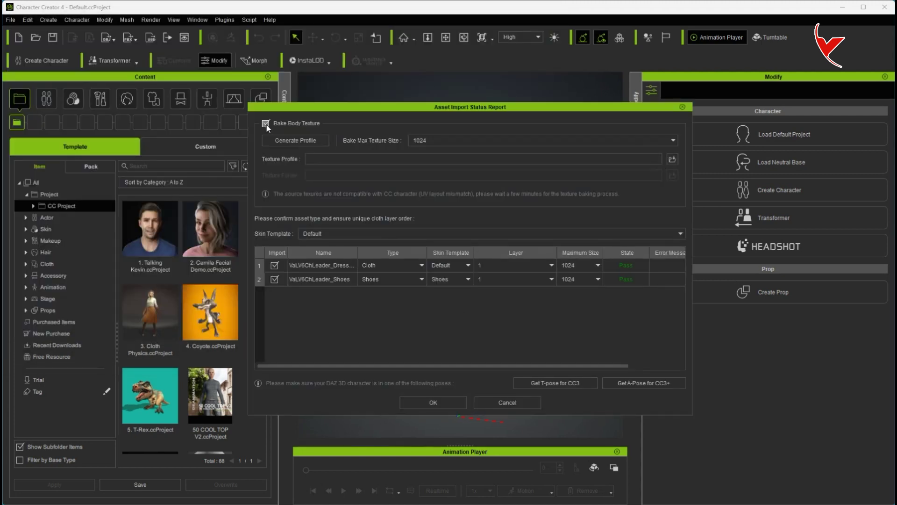
{"action": "left_click", "coordinate": [424, 141]}
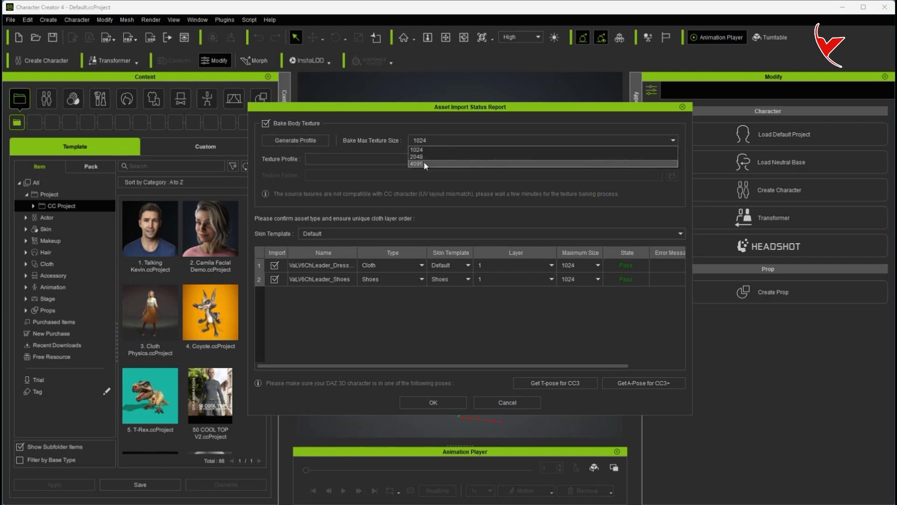
{"action": "left_click", "coordinate": [423, 149]}
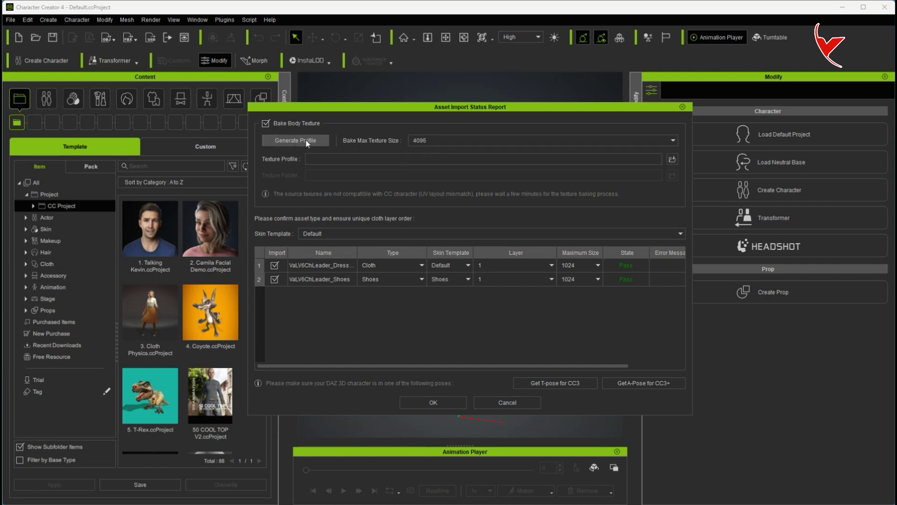
Step: Pick G8Female_TextureProfile.ini from DazResource\TextureProfile as the texture profile
{"action": "left_click", "coordinate": [672, 159]}
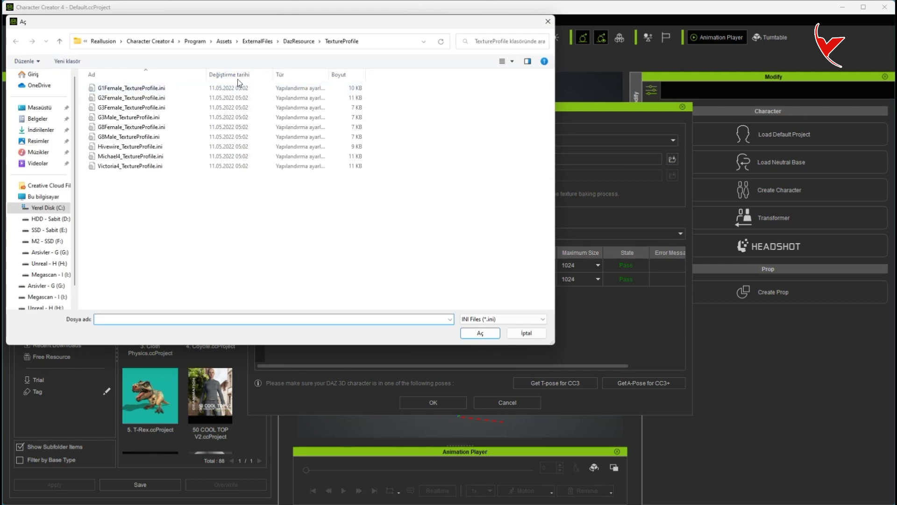
{"action": "left_click", "coordinate": [169, 45]}
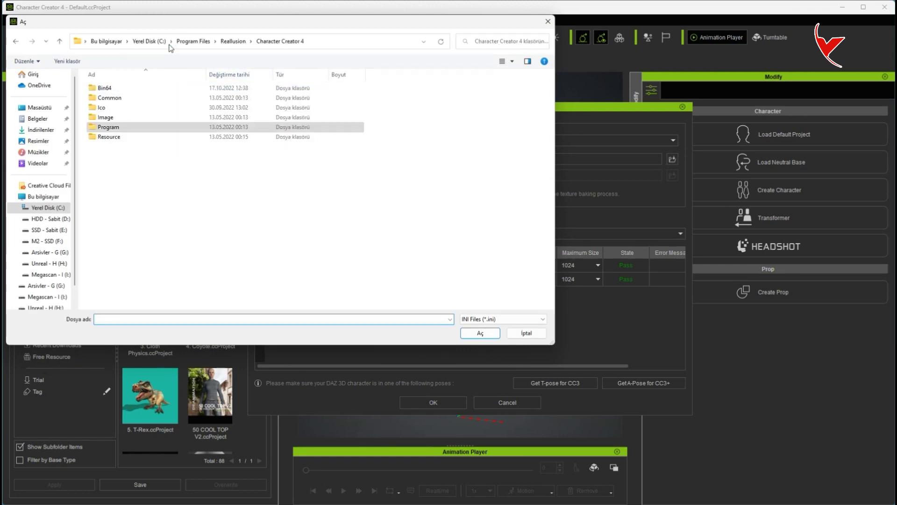
{"action": "left_click", "coordinate": [233, 43]}
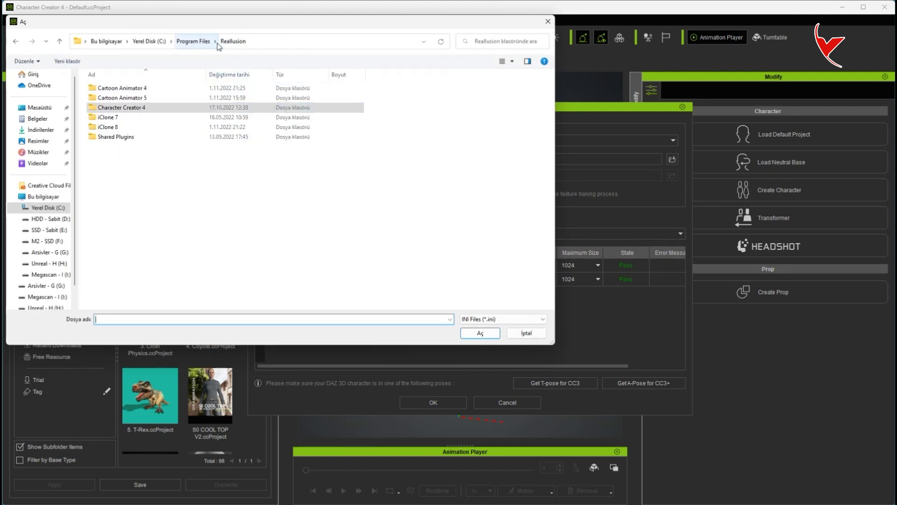
{"action": "left_click", "coordinate": [209, 45]}
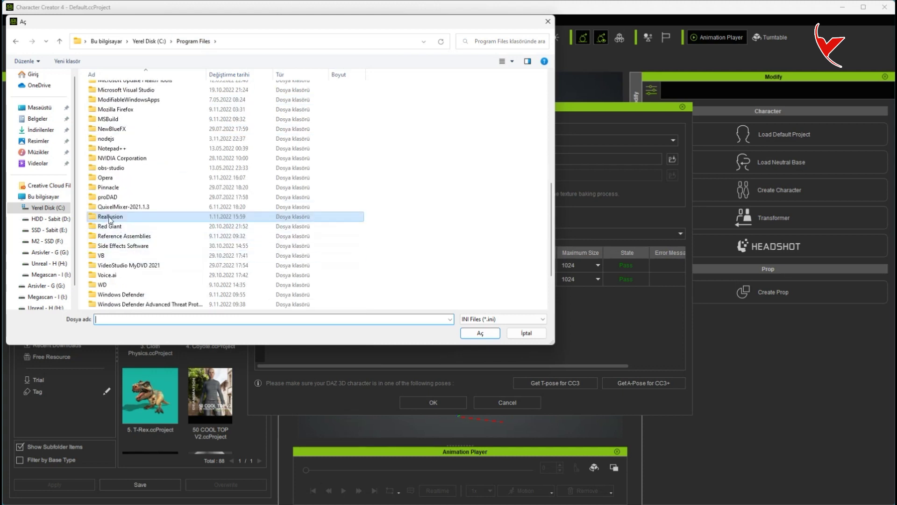
{"action": "double_click", "coordinate": [111, 216]}
{"action": "double_click", "coordinate": [132, 111]}
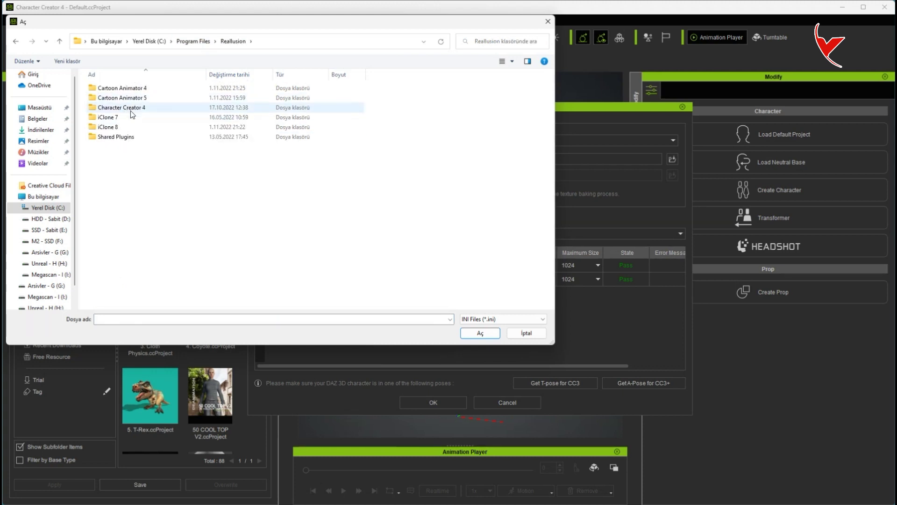
{"action": "double_click", "coordinate": [122, 127]}
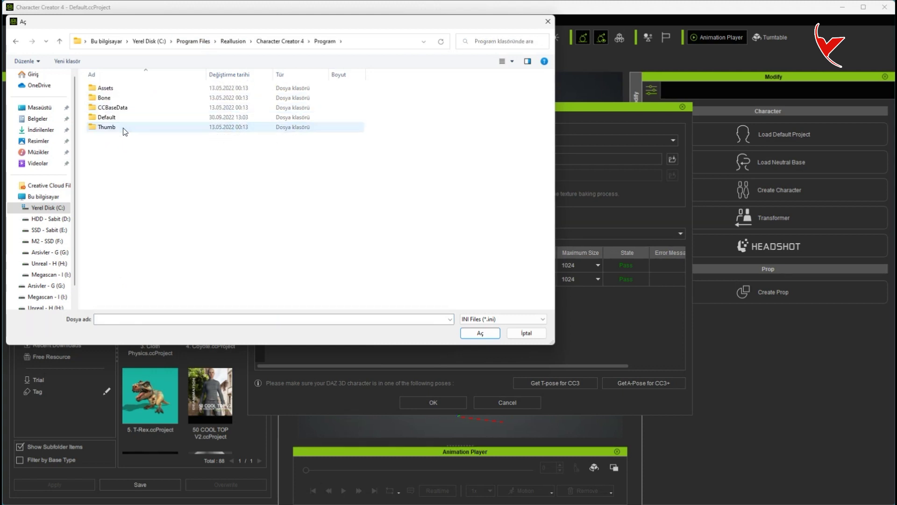
{"action": "double_click", "coordinate": [114, 90]}
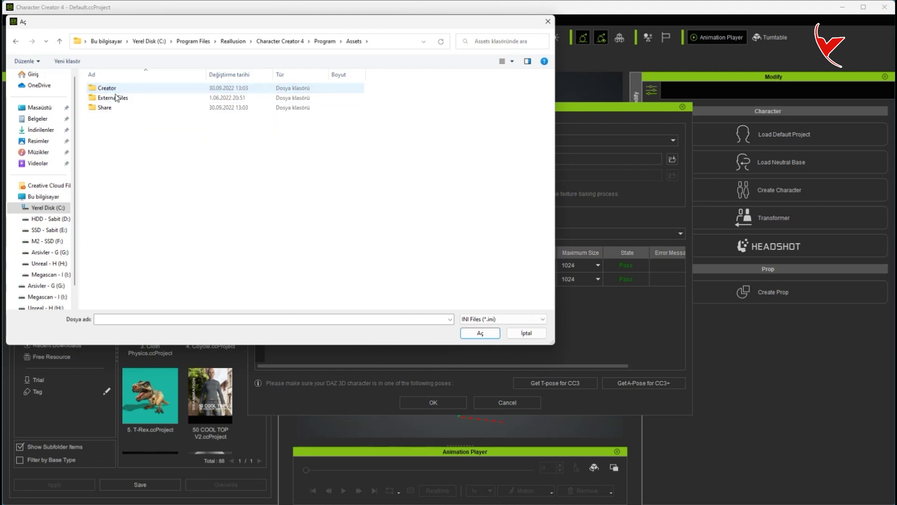
{"action": "double_click", "coordinate": [120, 99]}
{"action": "double_click", "coordinate": [117, 107]}
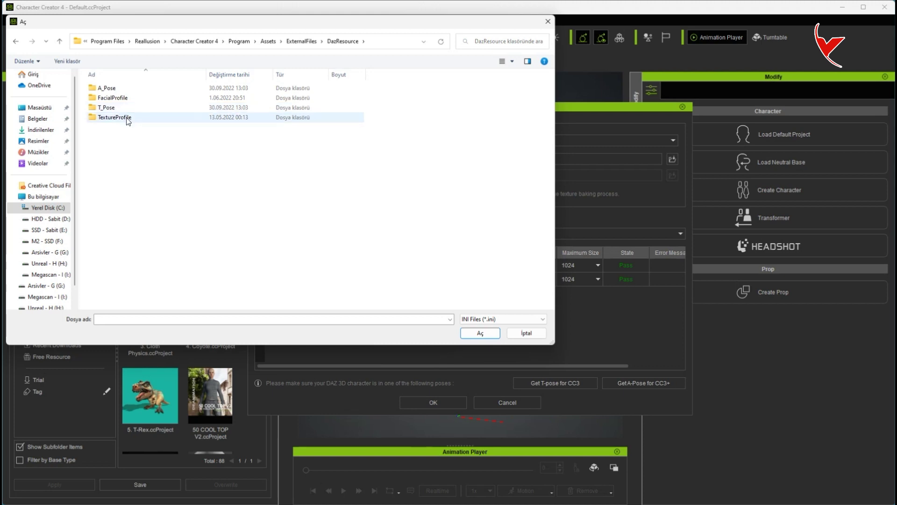
{"action": "double_click", "coordinate": [125, 118]}
{"action": "left_click", "coordinate": [144, 128]}
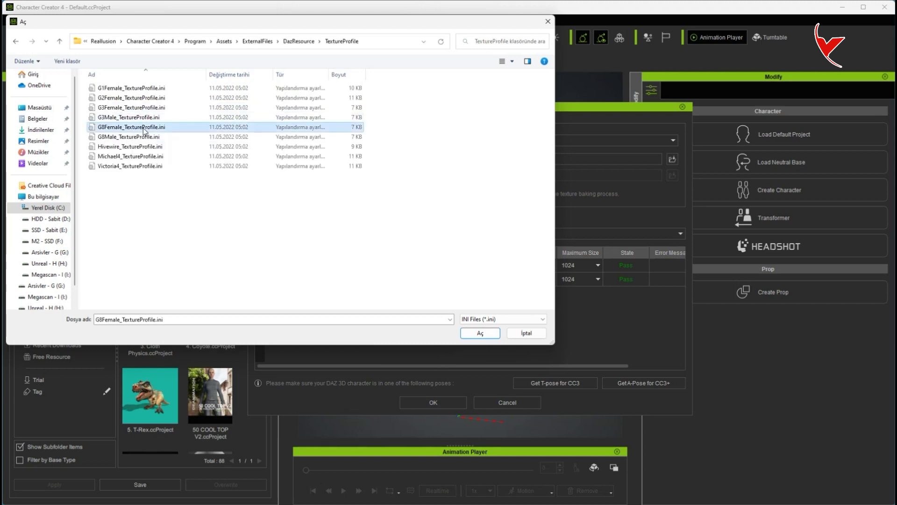
{"action": "left_click", "coordinate": [480, 333]}
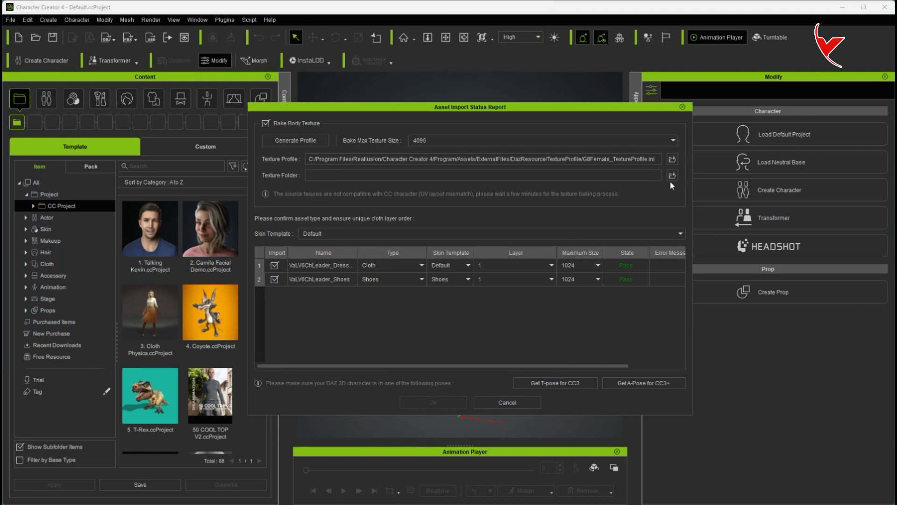
Step: Set the texture folder to DazCH.fbm and start the import bake
{"action": "left_click", "coordinate": [672, 175]}
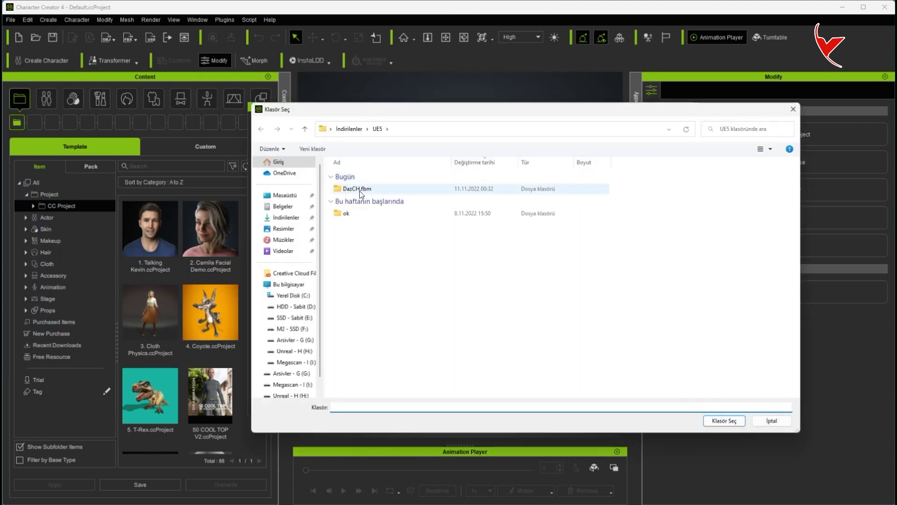
{"action": "double_click", "coordinate": [352, 192]}
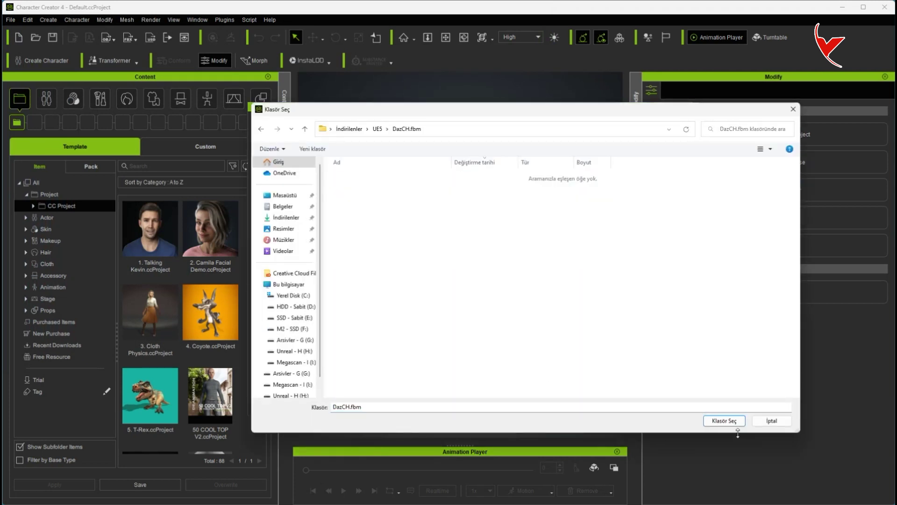
{"action": "left_click", "coordinate": [727, 422]}
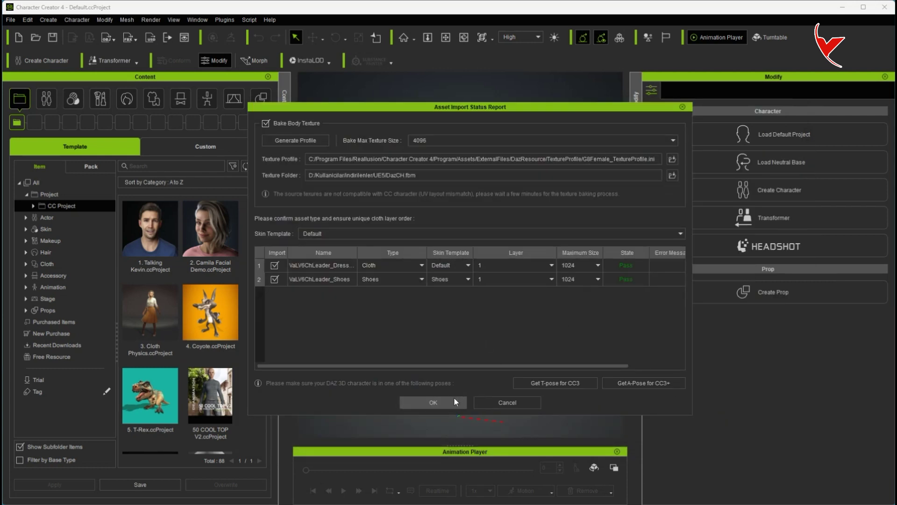
{"action": "left_click", "coordinate": [442, 402]}
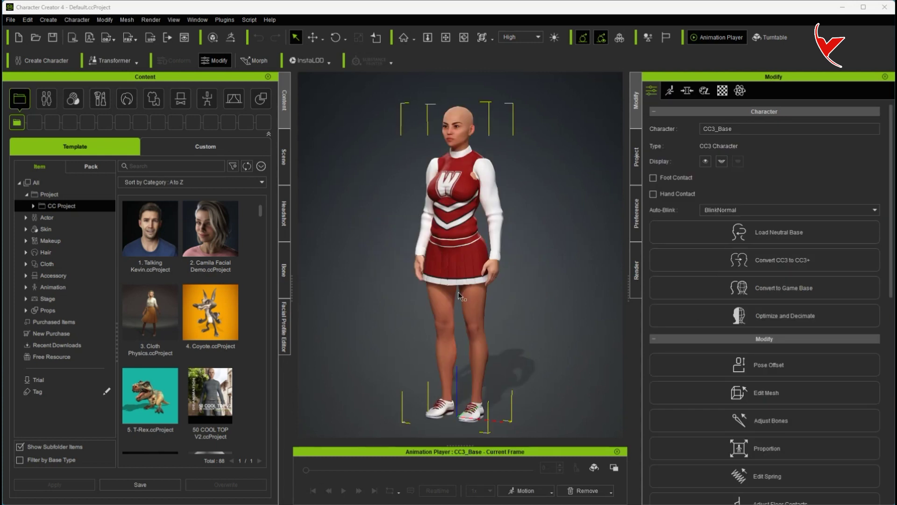
Step: Zoom in on the character's front, select the cheerleader dress and enter Edit Mesh
{"action": "mouse_move", "coordinate": [420, 264]}
{"action": "right_mouse_down"}
{"action": "mouse_move", "coordinate": [450, 264]}
{"action": "mouse_move", "coordinate": [488, 185]}
{"action": "right_mouse_up"}
{"action": "scroll", "coordinate": [450, 264], "scroll_direction": "up", "scroll_amount": 5}
{"action": "scroll", "coordinate": [450, 264], "scroll_direction": "up", "scroll_amount": 2}
{"action": "scroll", "coordinate": [450, 264], "scroll_direction": "up", "scroll_amount": 3}
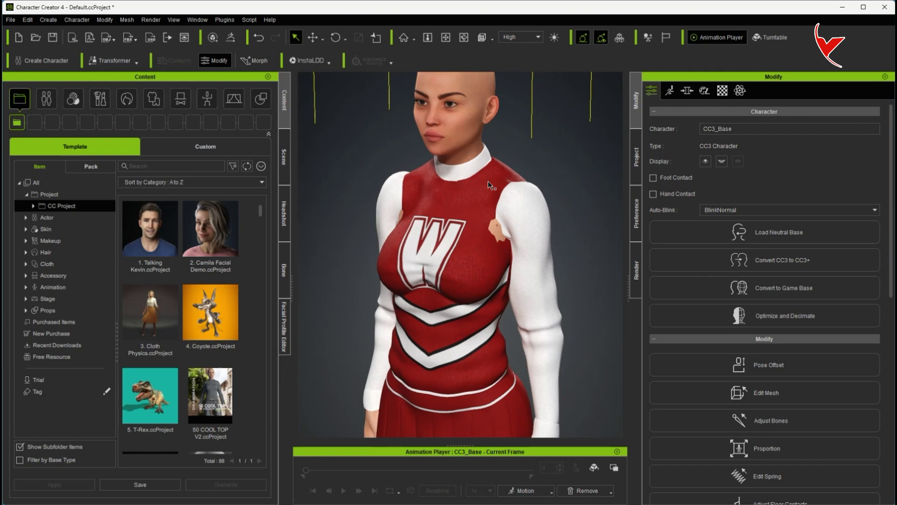
{"action": "left_click", "coordinate": [488, 182]}
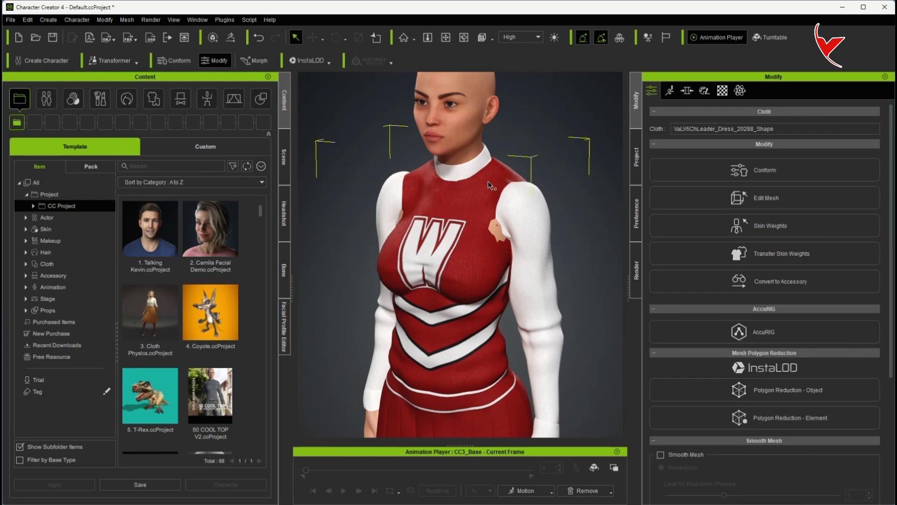
{"action": "left_click", "coordinate": [743, 198]}
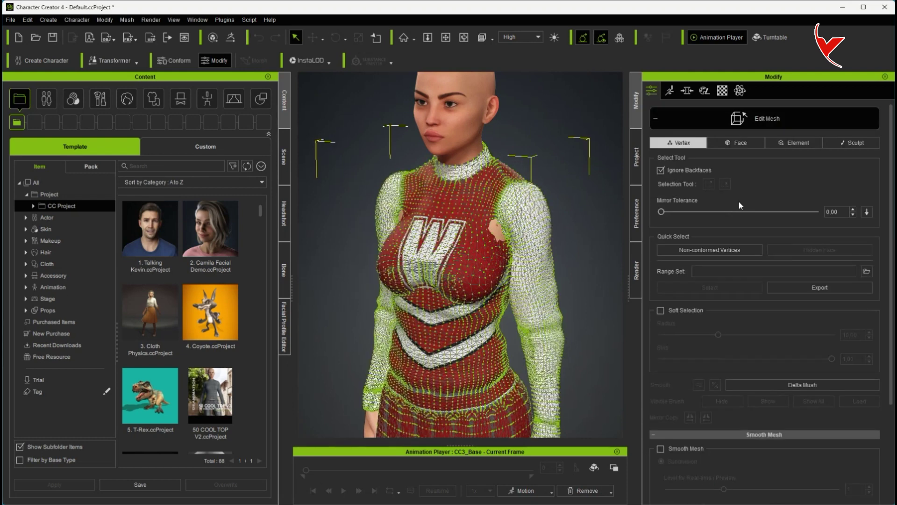
Step: In Sculpt mode, orbit around the dress, skirt and shoes checking for poking skin
{"action": "left_click", "coordinate": [845, 144]}
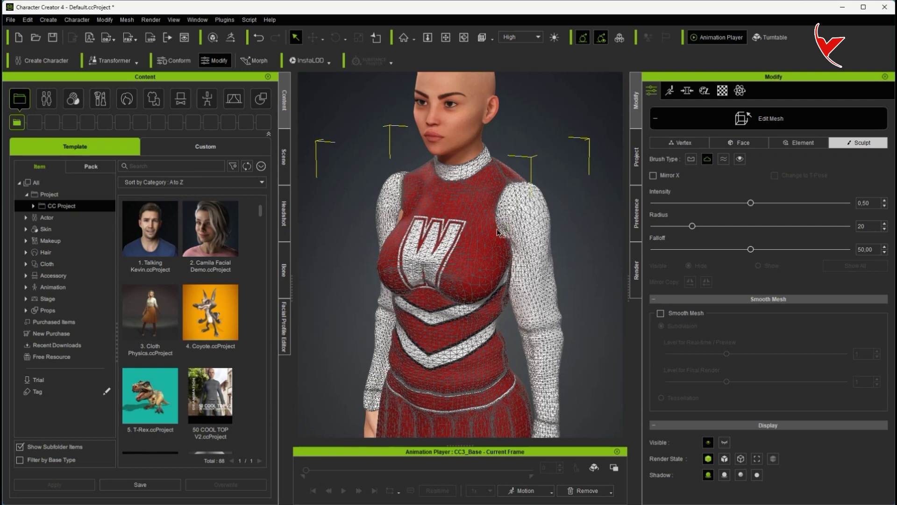
{"action": "right_click_drag", "start_coordinate": [387, 243], "coordinate": [487, 245]}
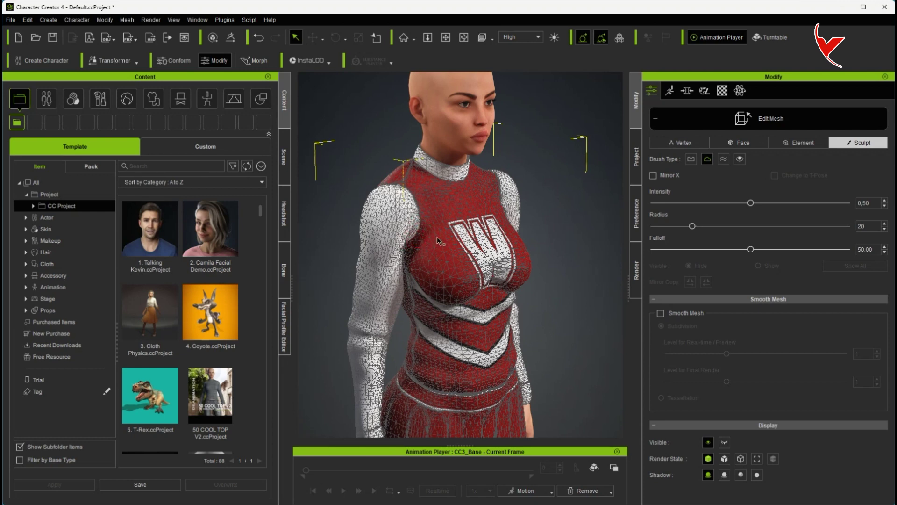
{"action": "right_click_drag", "start_coordinate": [430, 244], "coordinate": [549, 226]}
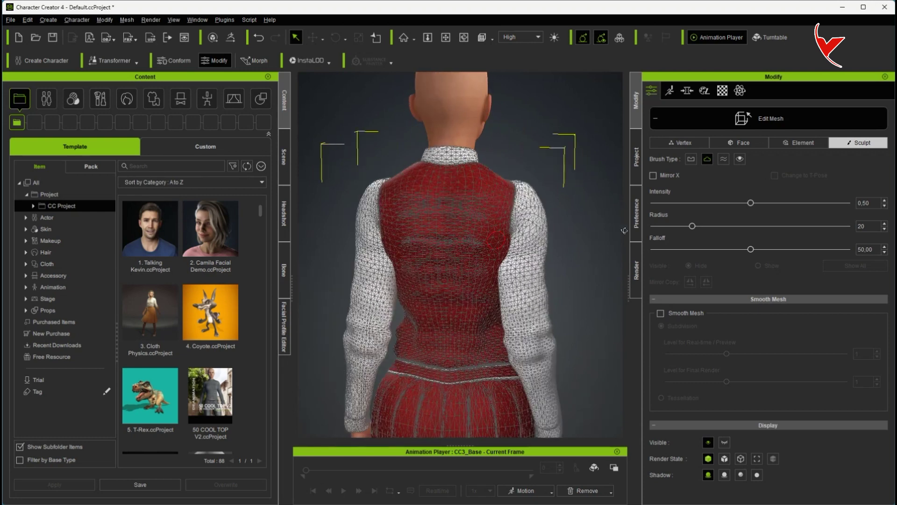
{"action": "middle_click_drag", "start_coordinate": [472, 267], "coordinate": [374, 224]}
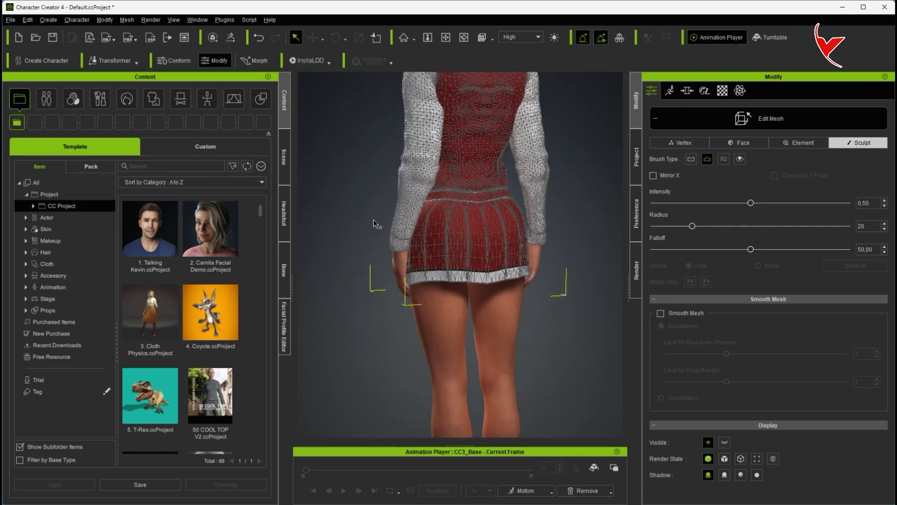
{"action": "right_click_drag", "start_coordinate": [374, 223], "coordinate": [472, 229]}
{"action": "middle_click_drag", "start_coordinate": [472, 229], "coordinate": [525, 260]}
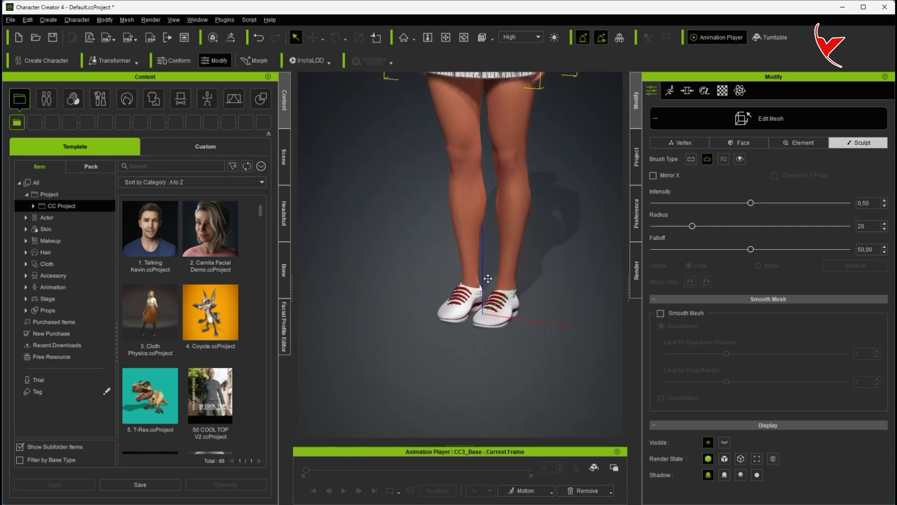
{"action": "right_click_drag", "start_coordinate": [525, 260], "coordinate": [472, 279]}
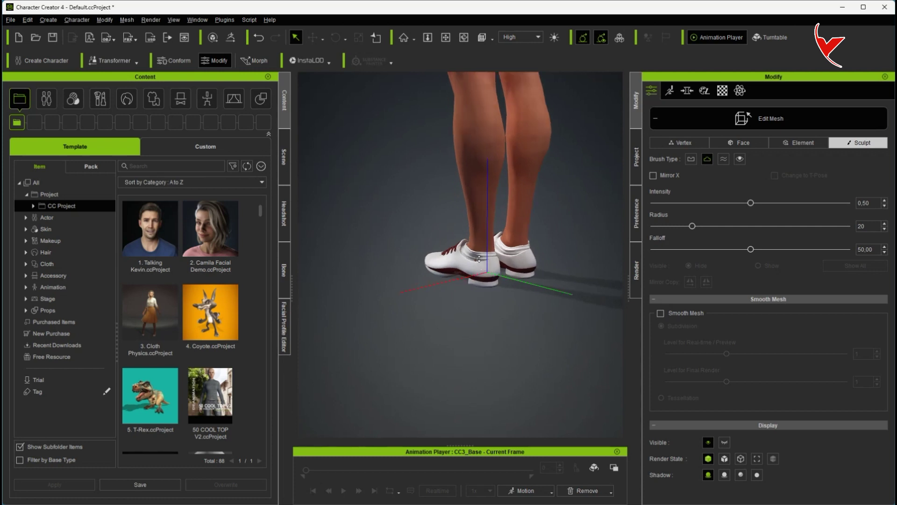
{"action": "scroll", "coordinate": [472, 279], "scroll_direction": "up", "scroll_amount": 3}
{"action": "scroll", "coordinate": [472, 279], "scroll_direction": "up", "scroll_amount": 3}
{"action": "scroll", "coordinate": [535, 280], "scroll_direction": "up", "scroll_amount": 3}
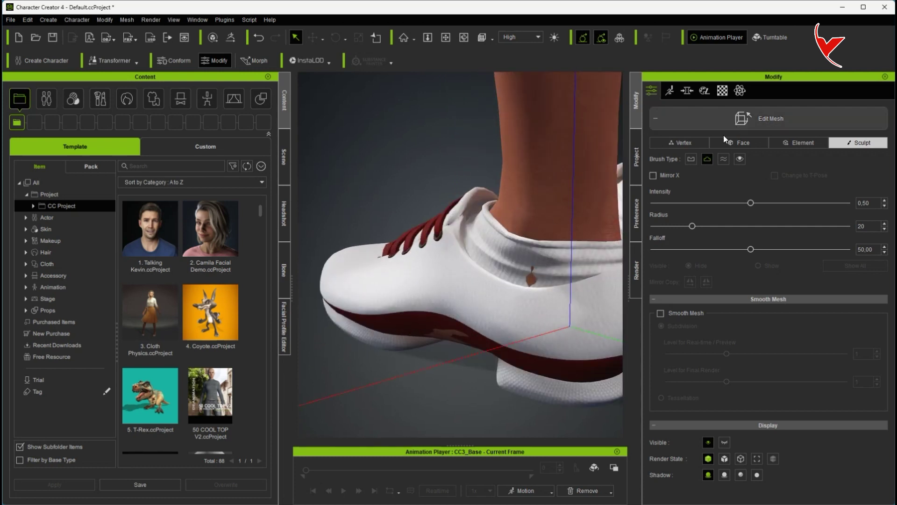
Step: Exit dress editing, then sculpt the shoe mesh around the ankles and finish
{"action": "key", "text": "Escape"}
{"action": "left_click", "coordinate": [766, 198]}
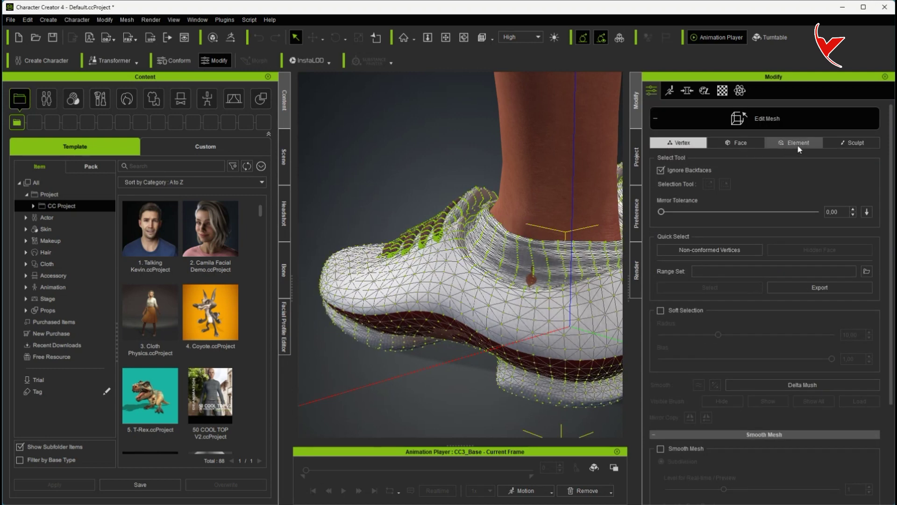
{"action": "mouse_move", "coordinate": [541, 230]}
{"action": "right_mouse_down"}
{"action": "mouse_move", "coordinate": [590, 197]}
{"action": "mouse_move", "coordinate": [510, 257]}
{"action": "mouse_move", "coordinate": [427, 281]}
{"action": "mouse_move", "coordinate": [416, 270]}
{"action": "mouse_move", "coordinate": [457, 251]}
{"action": "mouse_move", "coordinate": [427, 254]}
{"action": "mouse_move", "coordinate": [625, 255]}
{"action": "mouse_move", "coordinate": [460, 251]}
{"action": "mouse_move", "coordinate": [430, 217]}
{"action": "mouse_move", "coordinate": [557, 257]}
{"action": "mouse_move", "coordinate": [585, 335]}
{"action": "right_mouse_up"}
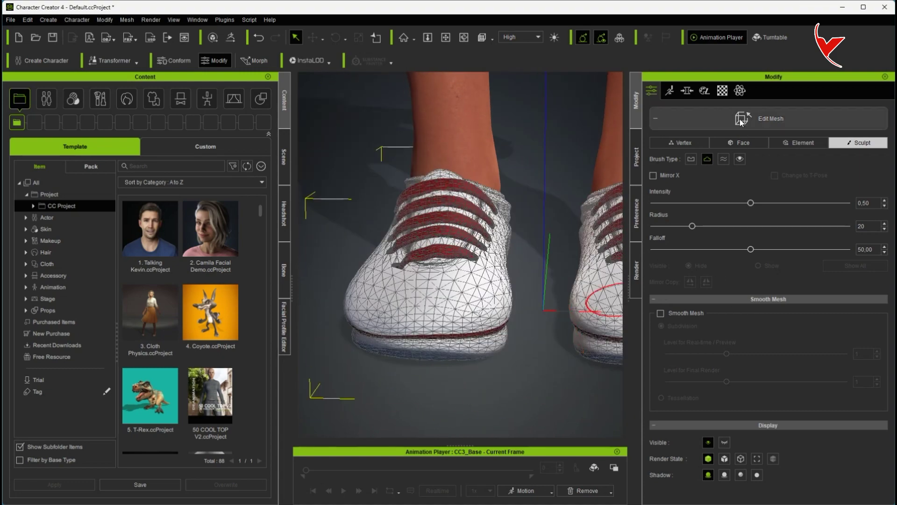
{"action": "key", "text": "Escape"}
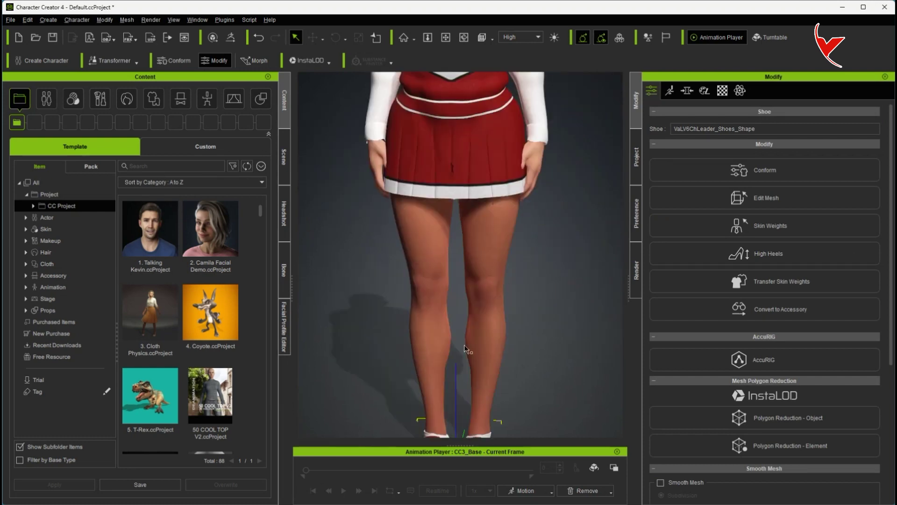
Step: Select the cheerleader dress and open its mesh in Sculpt mode
{"action": "scroll", "coordinate": [462, 172], "scroll_direction": "up", "scroll_amount": 2}
{"action": "scroll", "coordinate": [461, 176], "scroll_direction": "up", "scroll_amount": 2}
{"action": "scroll", "coordinate": [464, 220], "scroll_direction": "up", "scroll_amount": 2}
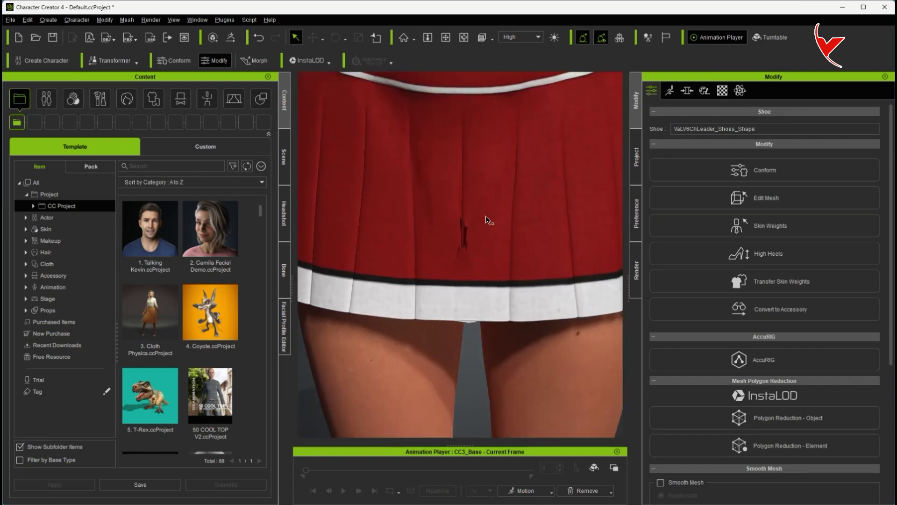
{"action": "left_click", "coordinate": [489, 217]}
{"action": "left_click", "coordinate": [757, 197]}
{"action": "left_click", "coordinate": [850, 143]}
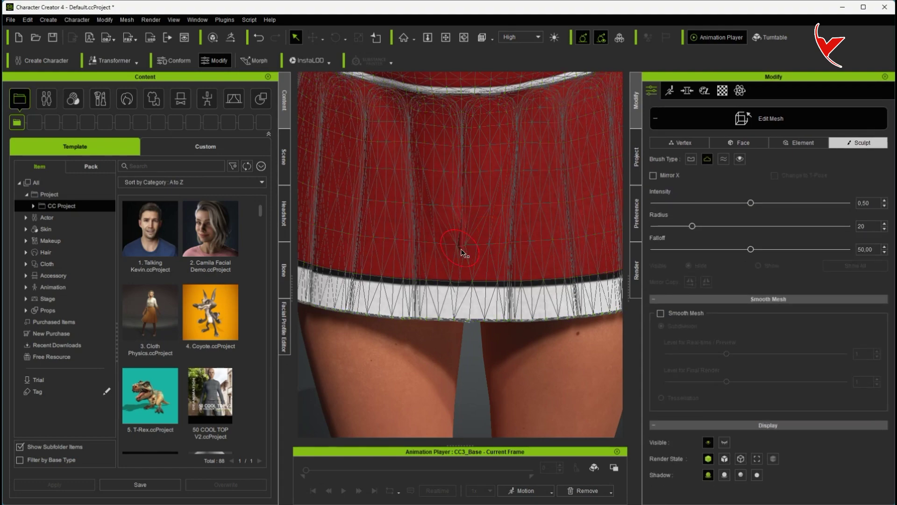
Step: Smooth the skirt-front dent, check the back and torso, then exit Edit Mesh
{"action": "scroll", "coordinate": [475, 206], "scroll_direction": "down", "scroll_amount": 3}
{"action": "right_click_drag", "start_coordinate": [537, 180], "coordinate": [438, 305]}
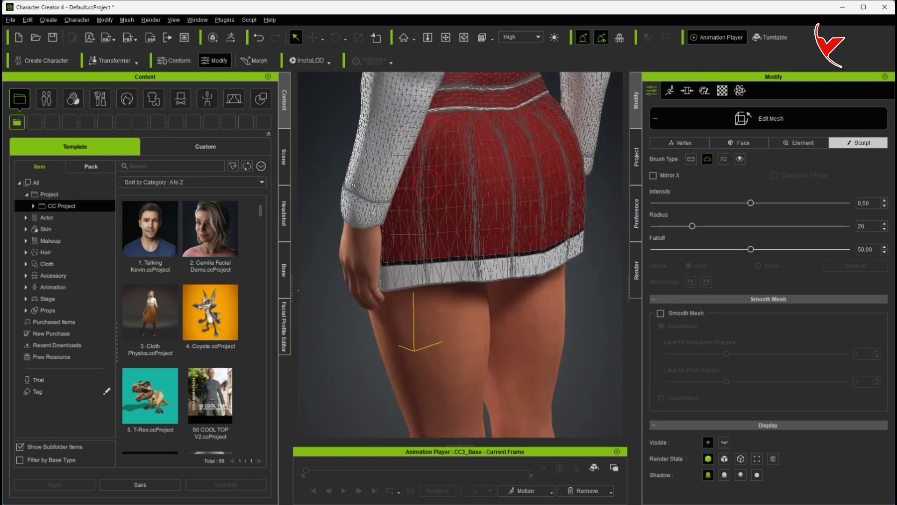
{"action": "middle_click_drag", "start_coordinate": [438, 305], "coordinate": [467, 233]}
{"action": "scroll", "coordinate": [531, 264], "scroll_direction": "up", "scroll_amount": 3}
{"action": "scroll", "coordinate": [449, 153], "scroll_direction": "up", "scroll_amount": 2}
{"action": "mouse_move", "coordinate": [449, 152]}
{"action": "right_mouse_down"}
{"action": "mouse_move", "coordinate": [326, 204]}
{"action": "mouse_move", "coordinate": [482, 195]}
{"action": "mouse_move", "coordinate": [501, 274]}
{"action": "mouse_move", "coordinate": [457, 202]}
{"action": "right_mouse_up"}
{"action": "scroll", "coordinate": [501, 275], "scroll_direction": "down", "scroll_amount": 3}
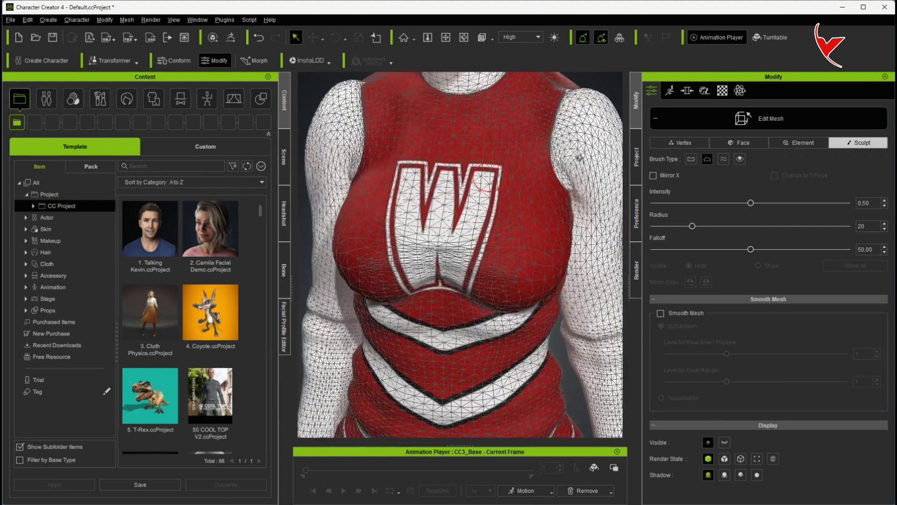
{"action": "scroll", "coordinate": [457, 202], "scroll_direction": "down", "scroll_amount": 3}
{"action": "scroll", "coordinate": [457, 202], "scroll_direction": "down", "scroll_amount": 2}
{"action": "left_click", "coordinate": [719, 122]}
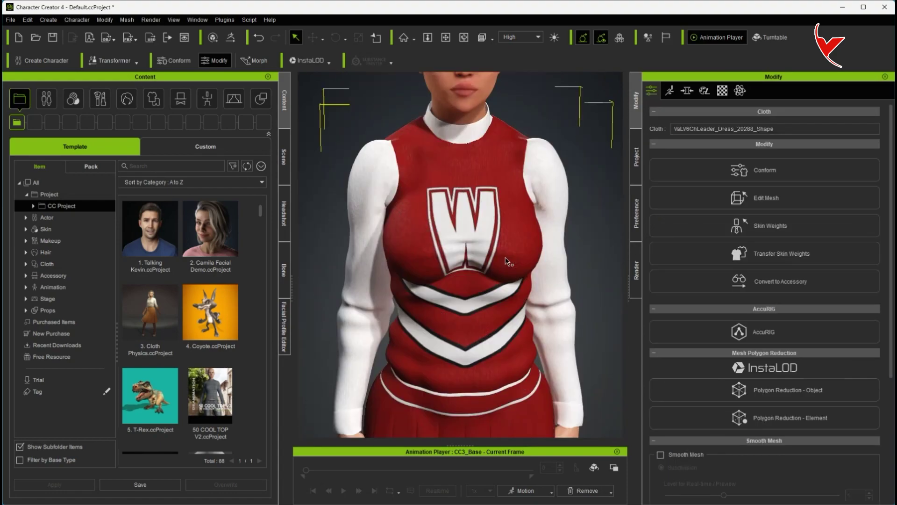
{"action": "scroll", "coordinate": [453, 282], "scroll_direction": "down", "scroll_amount": 2}
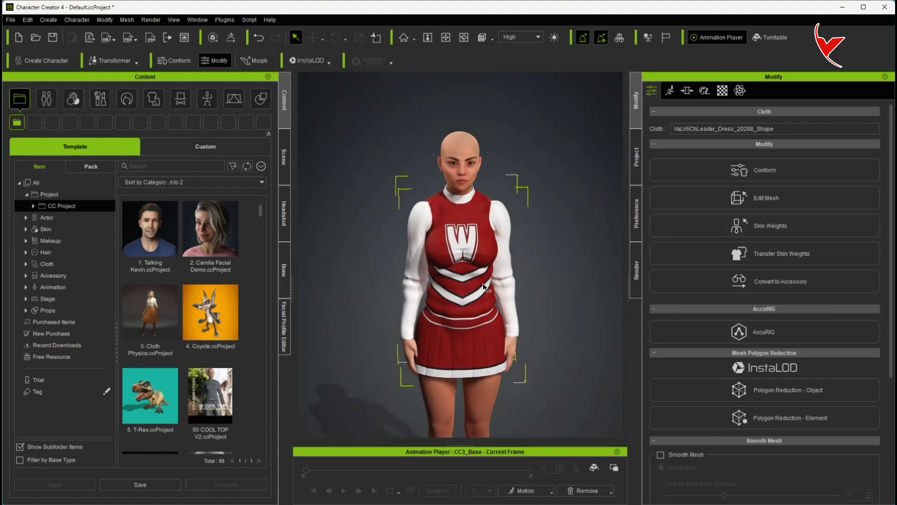
{"action": "left_click", "coordinate": [75, 287]}
Step: Search the animations for 'dance' and apply Dance Graceful to the character
{"action": "type", "text": "nc"}
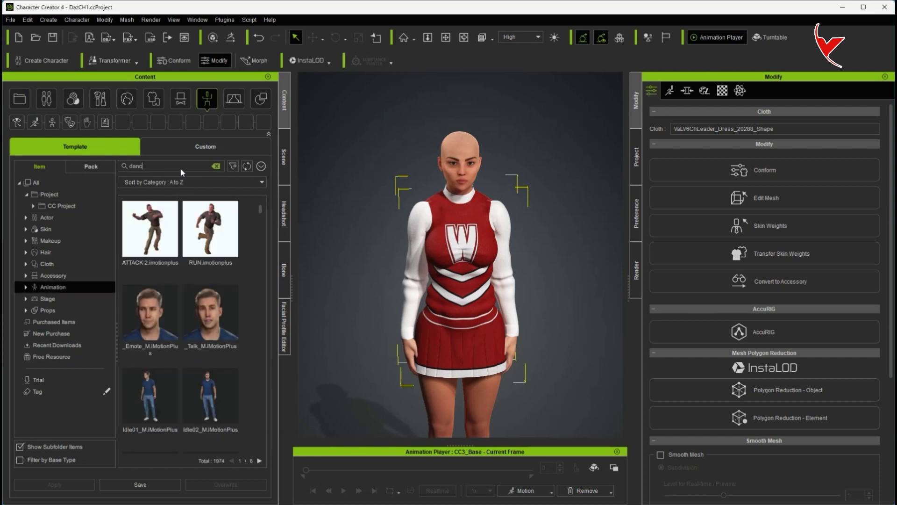
{"action": "type", "text": "e"}
{"action": "scroll", "coordinate": [218, 258], "scroll_direction": "down", "scroll_amount": 2}
{"action": "scroll", "coordinate": [218, 259], "scroll_direction": "down", "scroll_amount": 2}
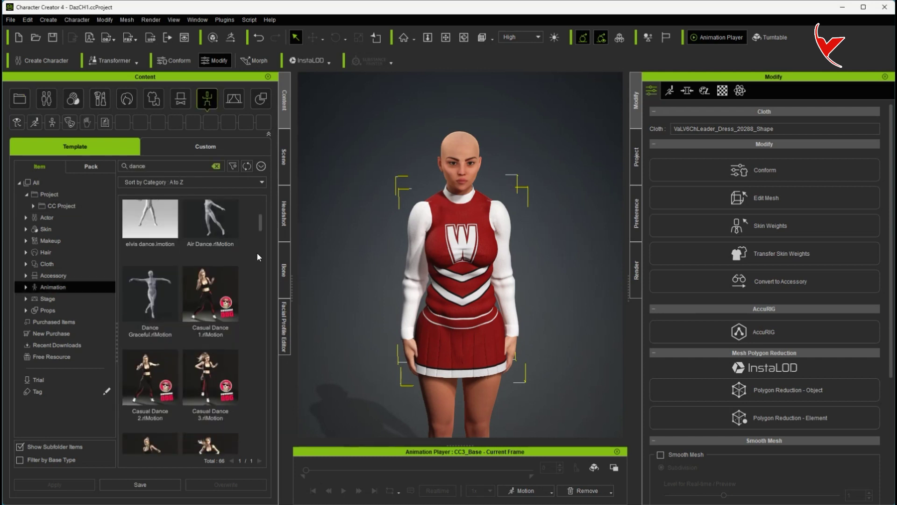
{"action": "left_click", "coordinate": [151, 276]}
{"action": "left_click", "coordinate": [456, 173]}
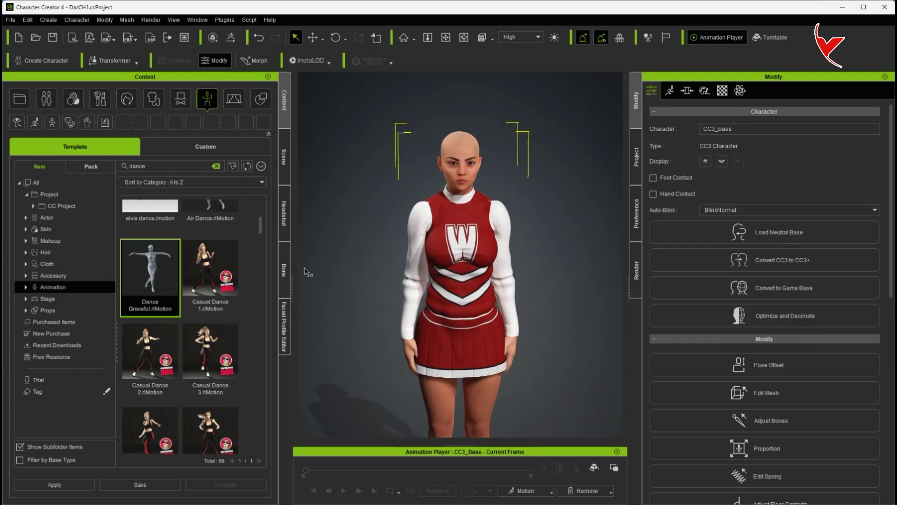
{"action": "double_click", "coordinate": [163, 279]}
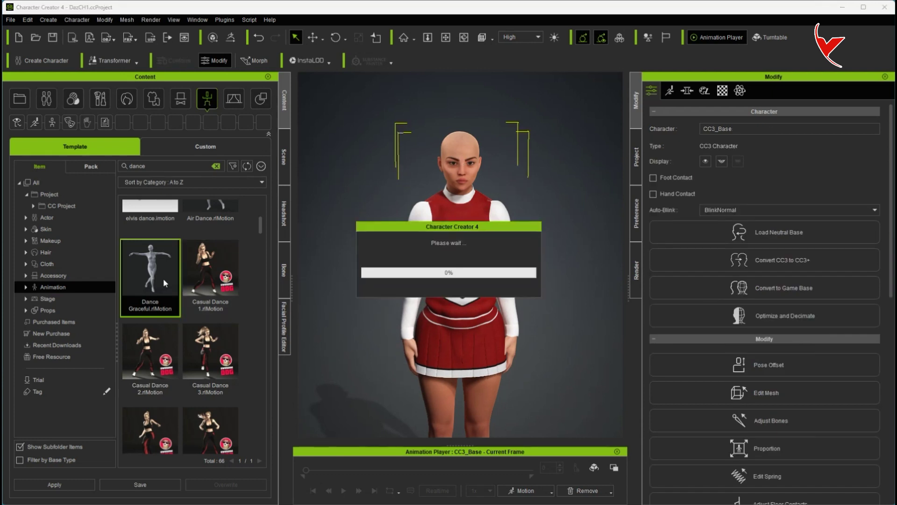
Step: Play the dance, then stop and scrub it to frame 528
{"action": "left_click", "coordinate": [343, 491]}
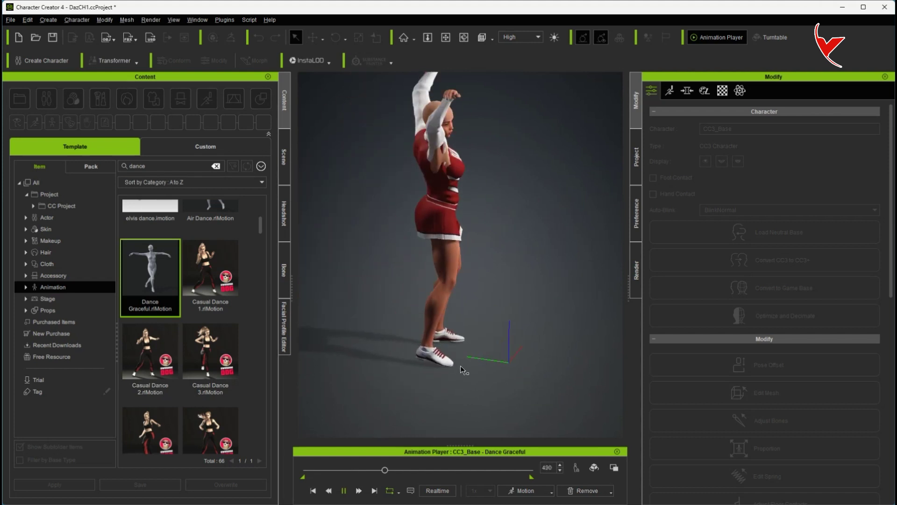
{"action": "left_click", "coordinate": [391, 470]}
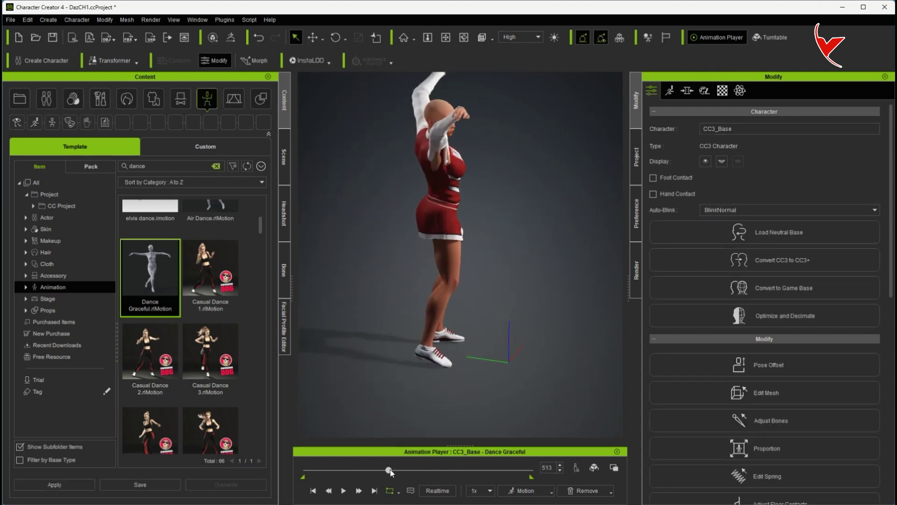
{"action": "left_click_drag", "start_coordinate": [391, 470], "coordinate": [392, 471]}
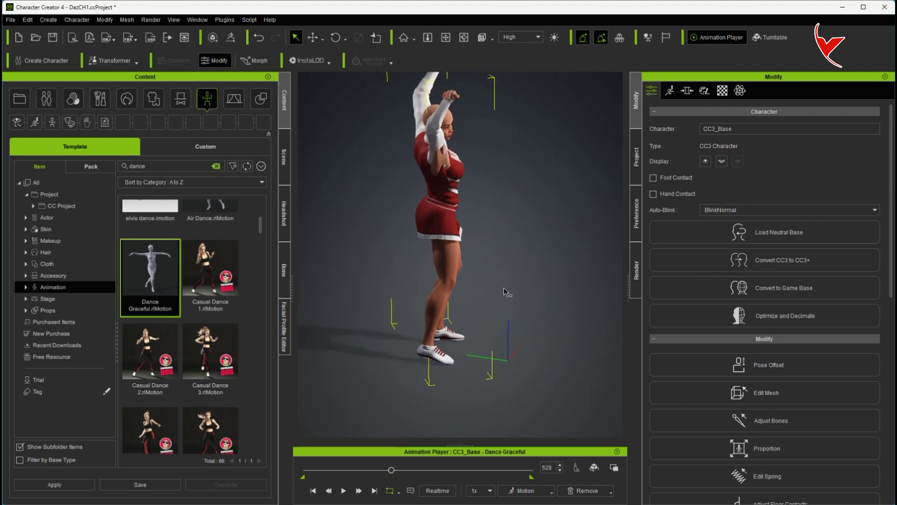
{"action": "left_click", "coordinate": [445, 211]}
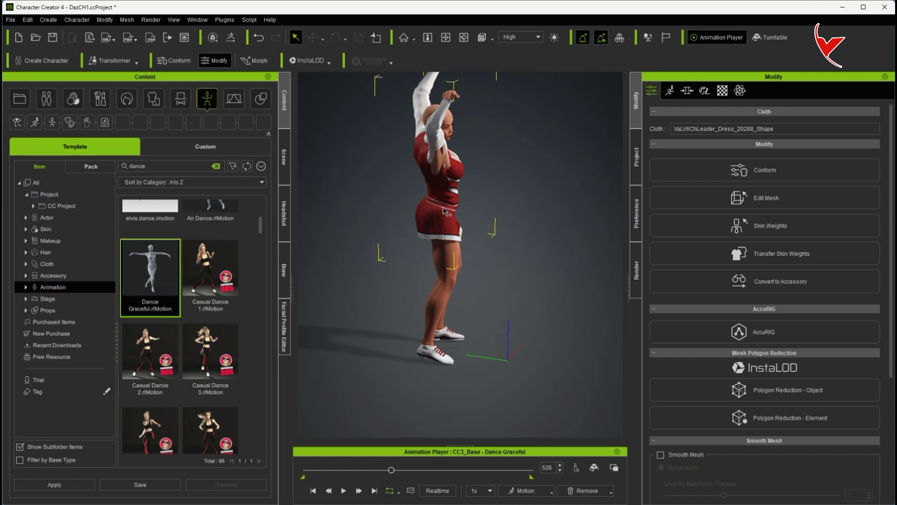
Step: Sculpt the dress down over the underarm and reshape the sleeve around it
{"action": "left_click", "coordinate": [753, 198]}
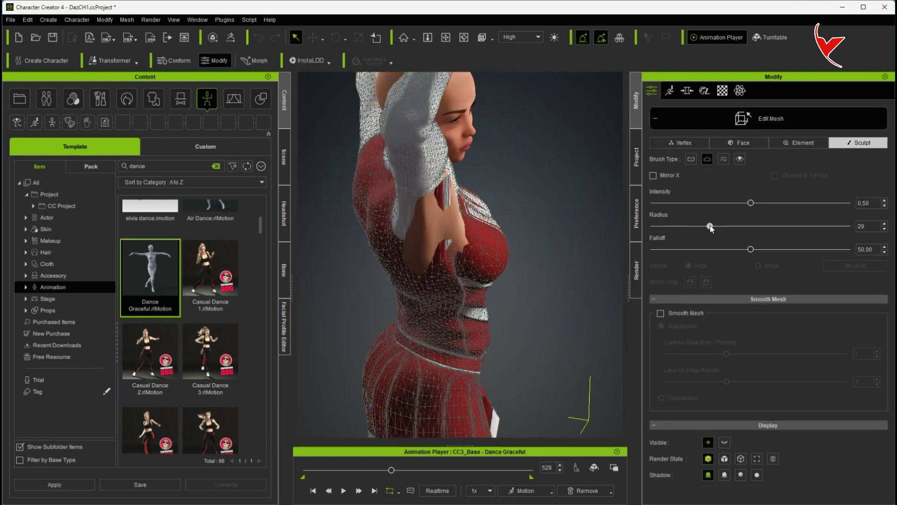
{"action": "left_click_drag", "start_coordinate": [413, 230], "coordinate": [420, 231]}
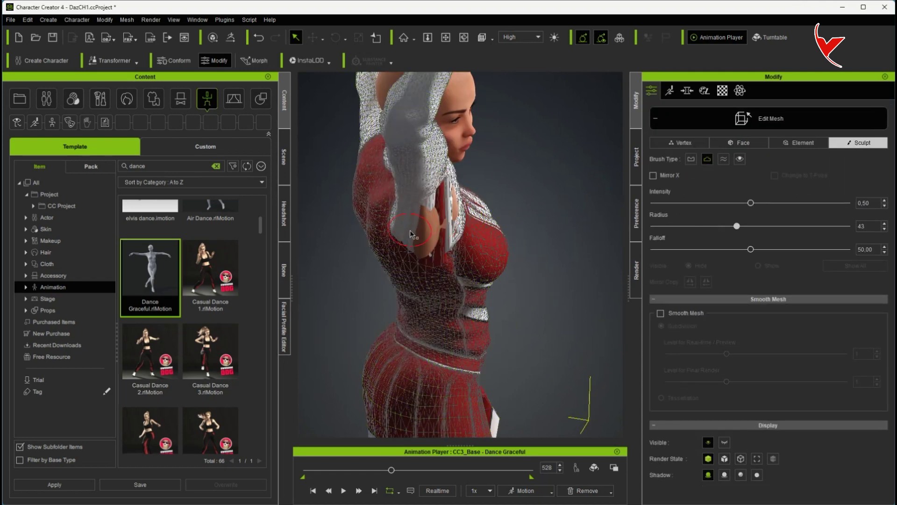
{"action": "scroll", "coordinate": [411, 231], "scroll_direction": "up", "scroll_amount": 2}
{"action": "scroll", "coordinate": [412, 224], "scroll_direction": "up", "scroll_amount": 2}
{"action": "mouse_move", "coordinate": [413, 211]}
{"action": "left_mouse_down"}
{"action": "mouse_move", "coordinate": [430, 225]}
{"action": "mouse_move", "coordinate": [470, 230]}
{"action": "left_mouse_up"}
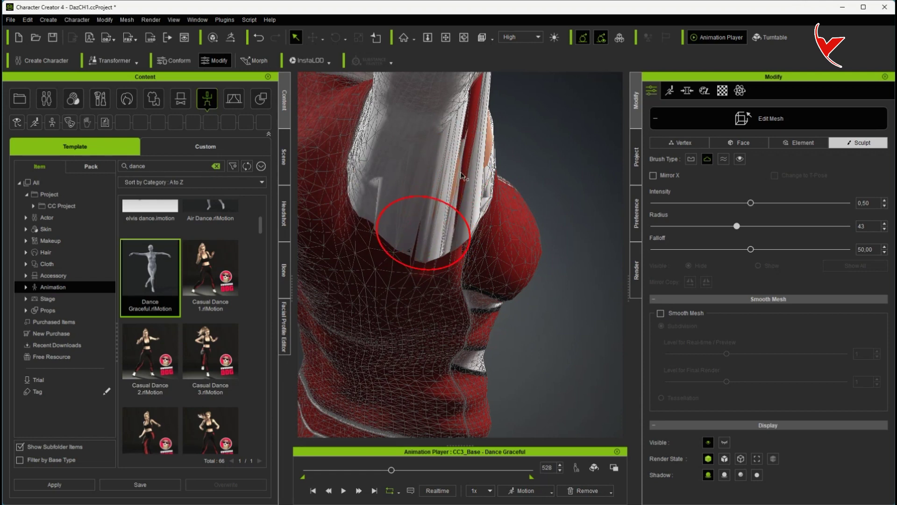
{"action": "right_click_drag", "start_coordinate": [461, 182], "coordinate": [421, 183]}
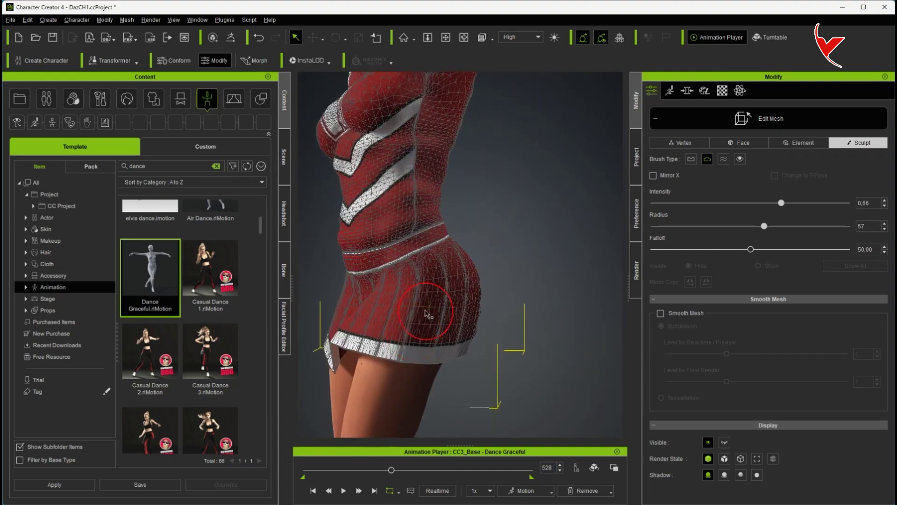
Step: Scrub Dance Graceful to frame 650, play it, then stop to reset to frame 0
{"action": "left_click_drag", "start_coordinate": [391, 471], "coordinate": [435, 472]}
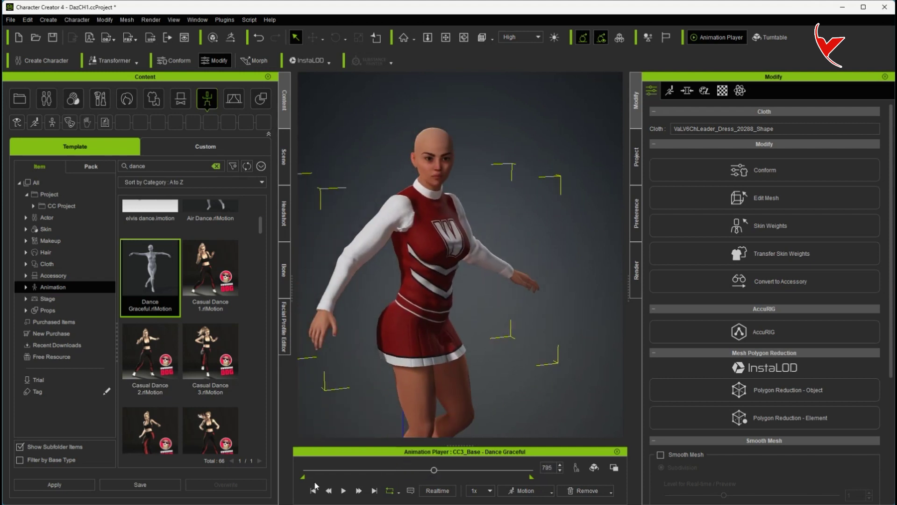
{"action": "left_click", "coordinate": [344, 491]}
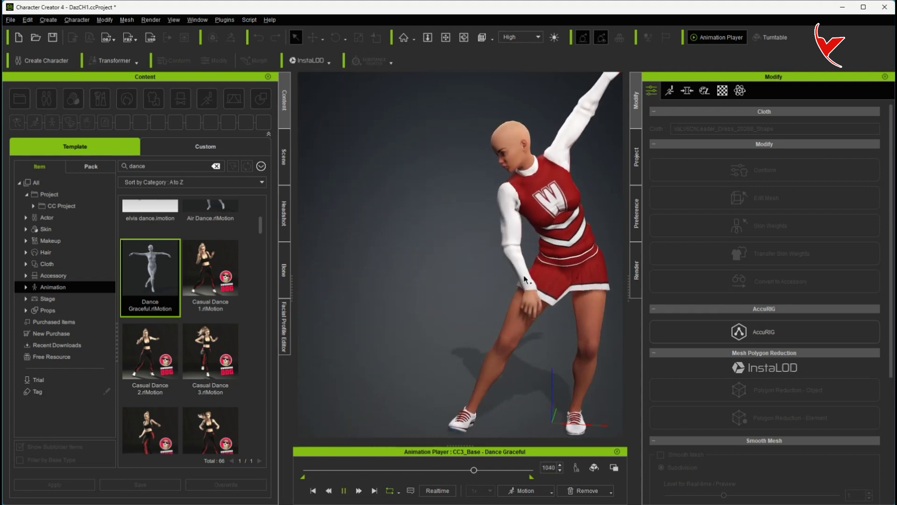
{"action": "left_click", "coordinate": [537, 274]}
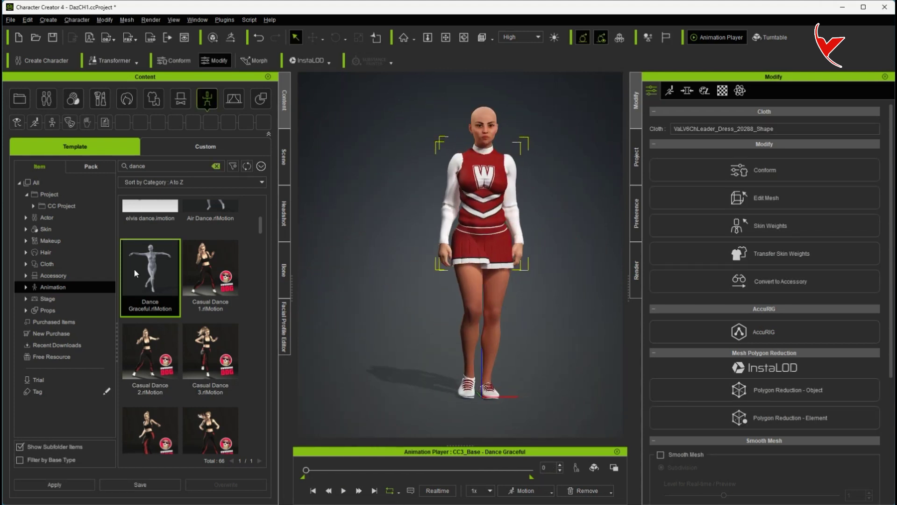
{"action": "left_click", "coordinate": [481, 142]}
Step: Frame the head and upper torso and browse the character's Modify settings pages
{"action": "scroll", "coordinate": [542, 219], "scroll_direction": "up", "scroll_amount": 2}
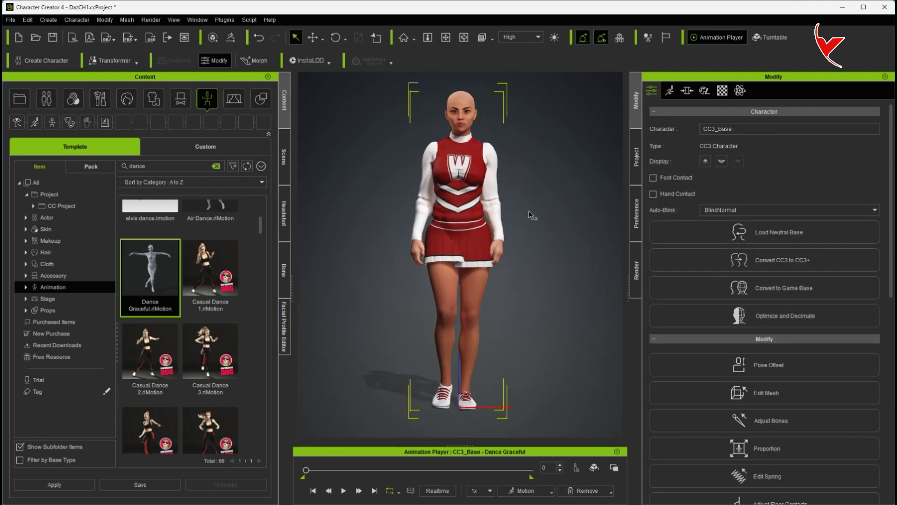
{"action": "scroll", "coordinate": [530, 215], "scroll_direction": "up", "scroll_amount": 3}
{"action": "middle_click_drag", "start_coordinate": [529, 214], "coordinate": [410, 254]}
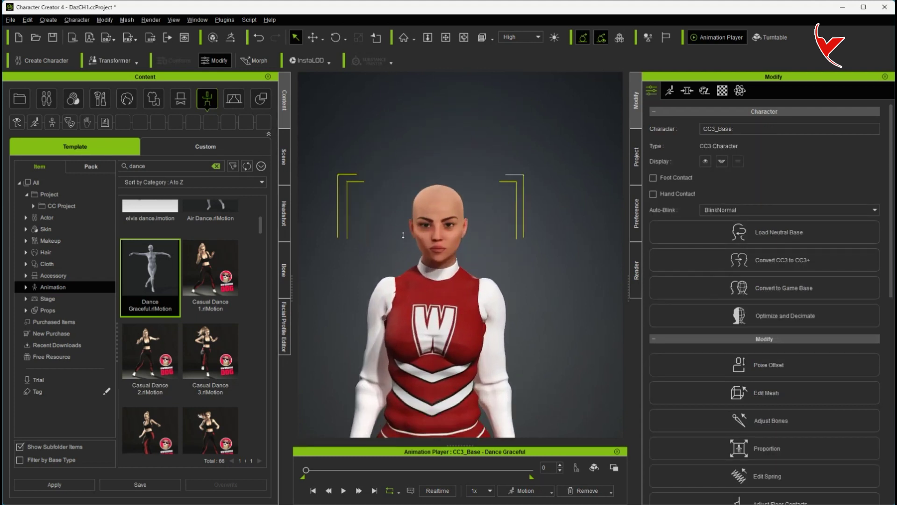
{"action": "scroll", "coordinate": [403, 235], "scroll_direction": "up", "scroll_amount": 3}
{"action": "left_click", "coordinate": [687, 90]}
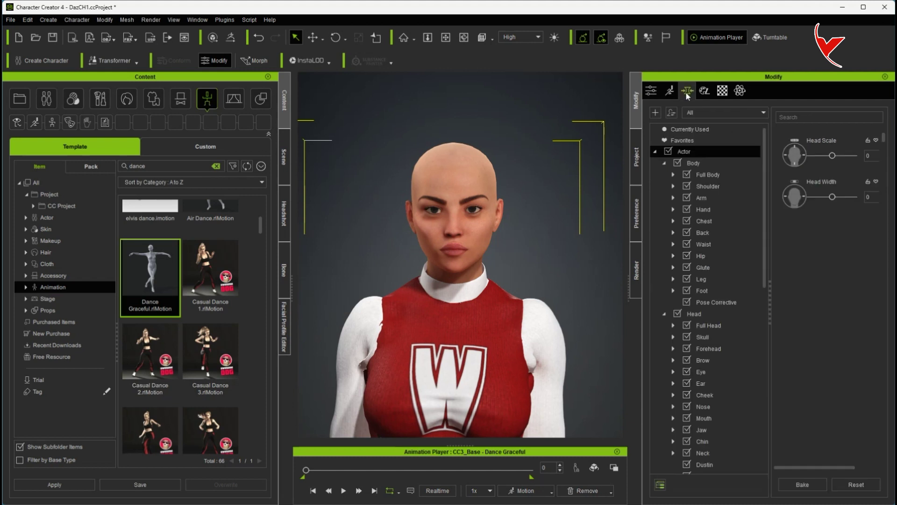
{"action": "left_click", "coordinate": [705, 90]}
{"action": "left_click", "coordinate": [722, 91]}
{"action": "left_click", "coordinate": [651, 91]}
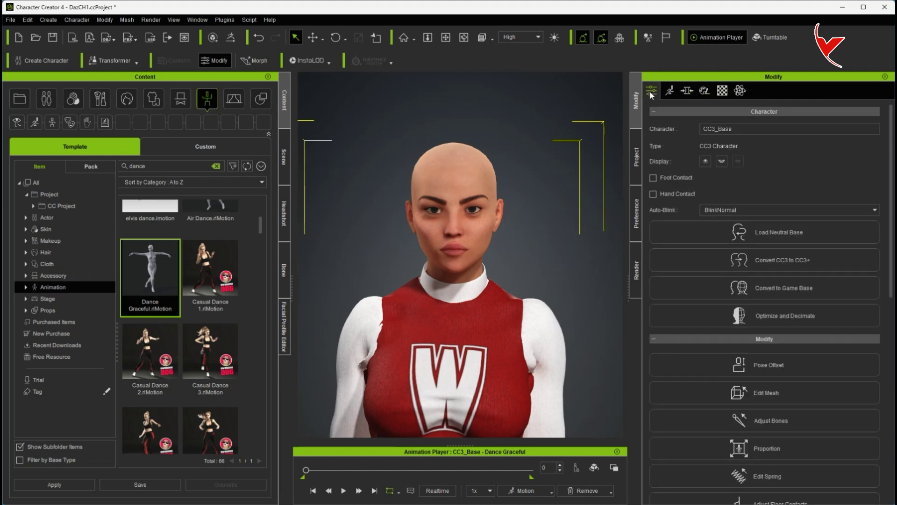
Step: Convert the character from CC3 to CC3+, keeping the original texture size
{"action": "left_click", "coordinate": [779, 265]}
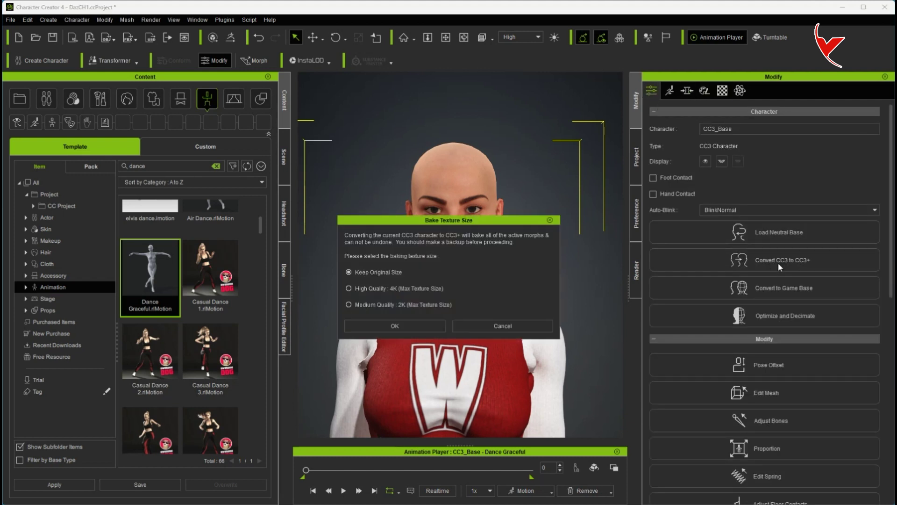
{"action": "left_click", "coordinate": [427, 327]}
{"action": "left_click", "coordinate": [391, 287]}
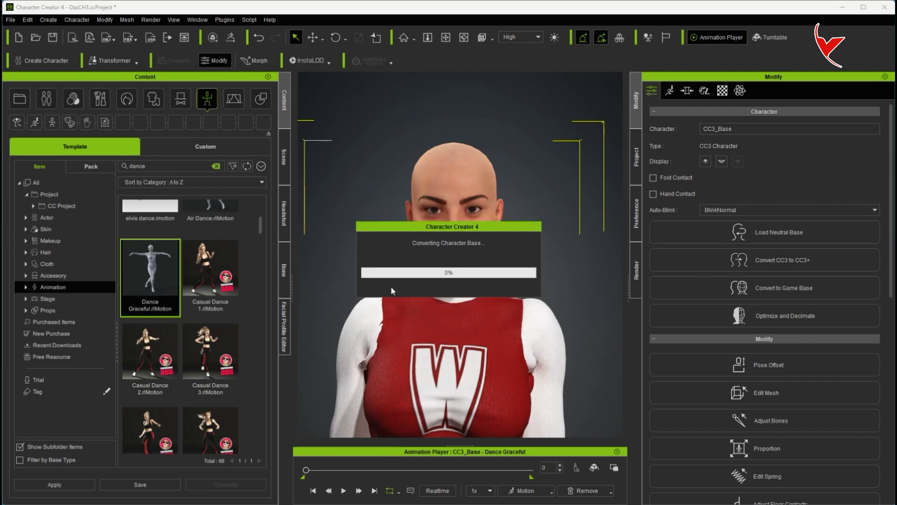
{"action": "scroll", "coordinate": [465, 317], "scroll_direction": "down", "scroll_amount": 5}
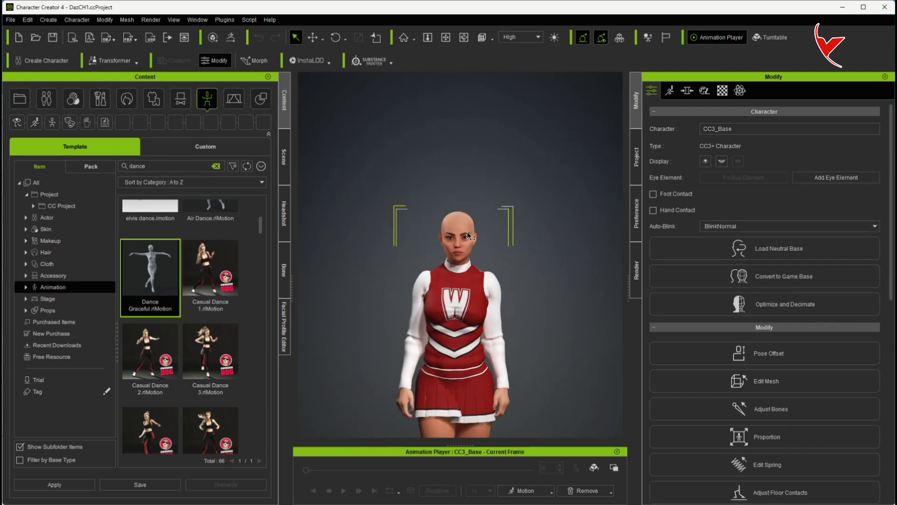
Step: Activate the Makeup editor and apply the Capable preset from the Makeup & SFX pack
{"action": "left_click", "coordinate": [704, 91]}
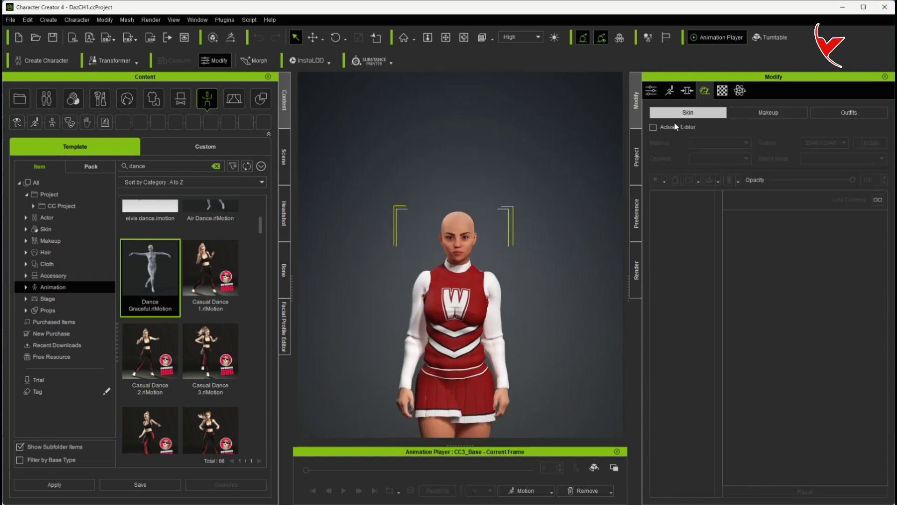
{"action": "left_click", "coordinate": [736, 117]}
{"action": "left_click", "coordinate": [676, 128]}
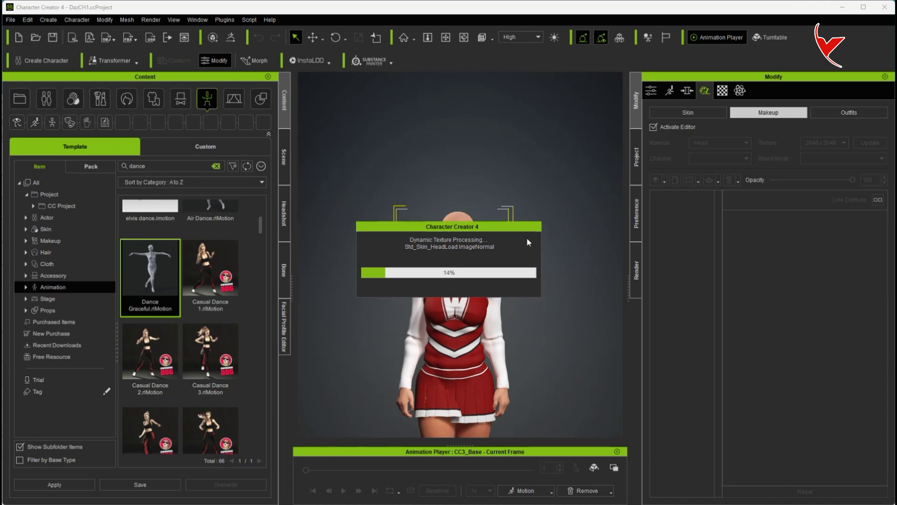
{"action": "left_click", "coordinate": [90, 167]}
{"action": "left_click", "coordinate": [63, 228]}
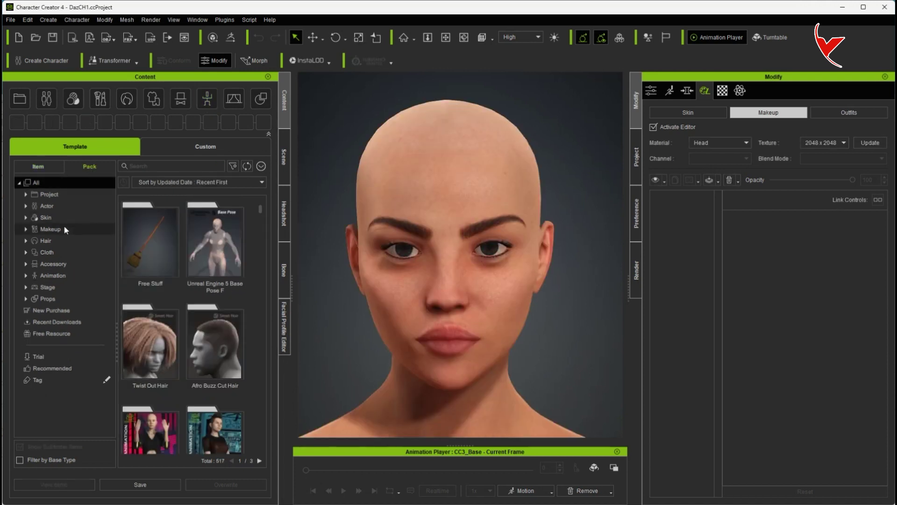
{"action": "double_click", "coordinate": [223, 355]}
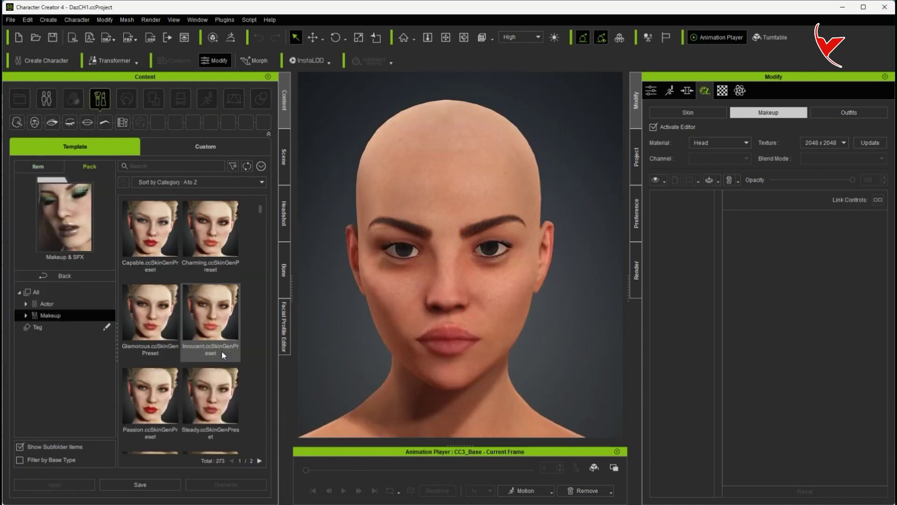
{"action": "double_click", "coordinate": [169, 225]}
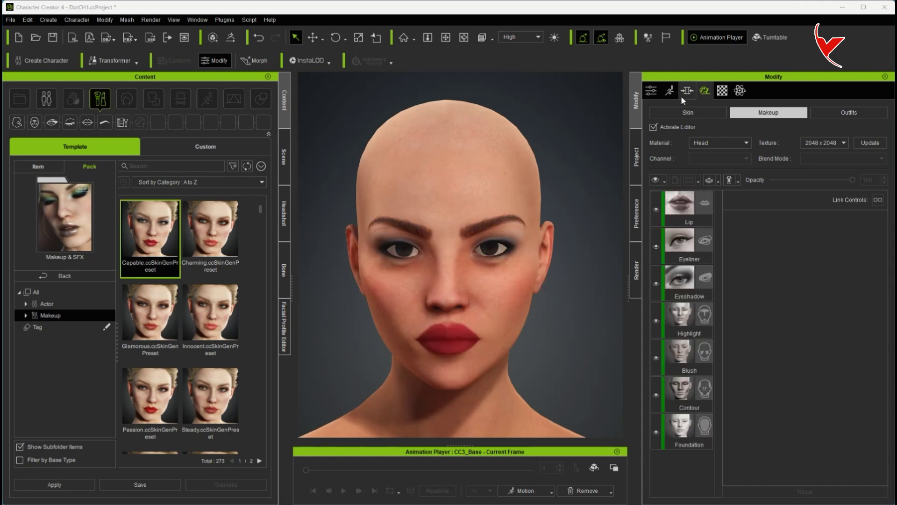
Step: Trial-adjust the skin's Base Normal strength, Brightness and magenta–green Color Balance
{"action": "left_click", "coordinate": [687, 112]}
{"action": "scroll", "coordinate": [749, 329], "scroll_direction": "down", "scroll_amount": 5}
{"action": "scroll", "coordinate": [748, 329], "scroll_direction": "down", "scroll_amount": 5}
{"action": "left_click_drag", "start_coordinate": [783, 316], "coordinate": [718, 315]}
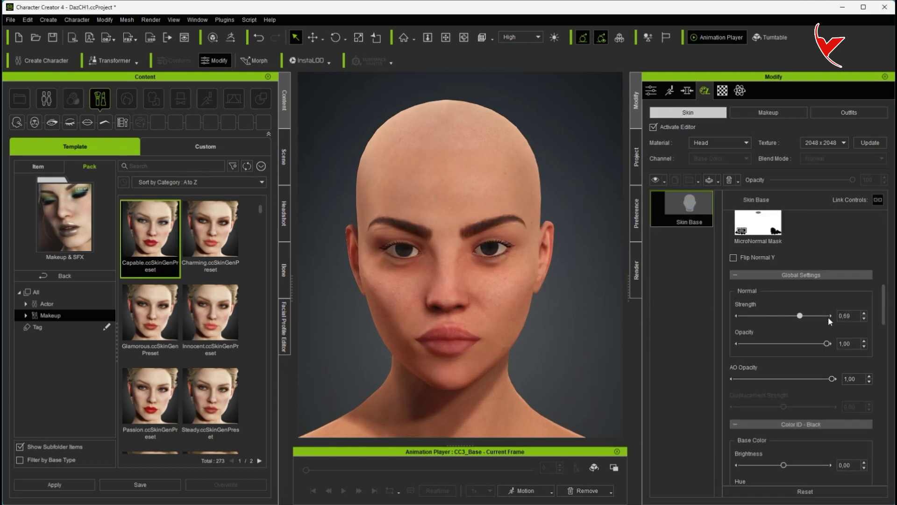
{"action": "left_click_drag", "start_coordinate": [782, 465], "coordinate": [777, 465]}
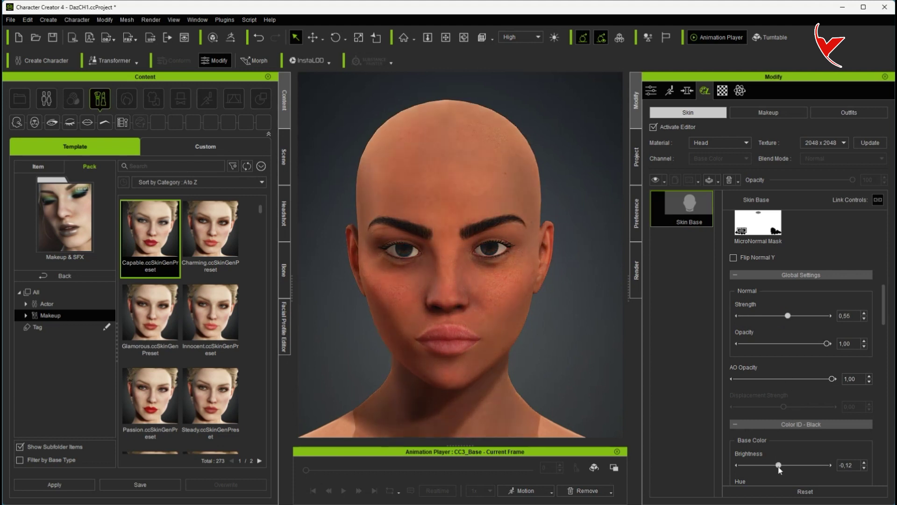
{"action": "scroll", "coordinate": [792, 452], "scroll_direction": "down", "scroll_amount": 2}
{"action": "scroll", "coordinate": [793, 434], "scroll_direction": "down", "scroll_amount": 2}
{"action": "left_click_drag", "start_coordinate": [786, 402], "coordinate": [793, 401]}
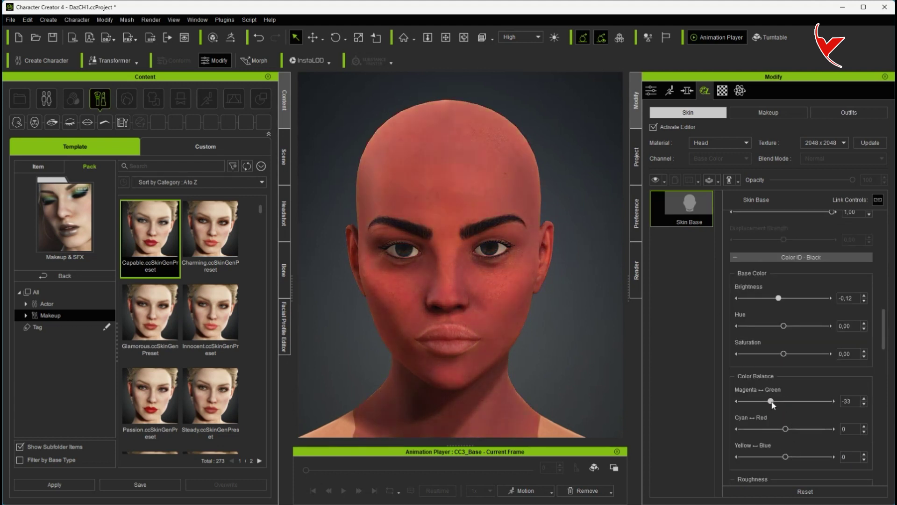
Step: Reset the skin adjustments to defaults and deactivate the skin editor
{"action": "left_click", "coordinate": [804, 492]}
{"action": "left_click", "coordinate": [653, 127]}
{"action": "left_click", "coordinate": [10, 20]}
{"action": "mouse_move", "coordinate": [175, 153]}
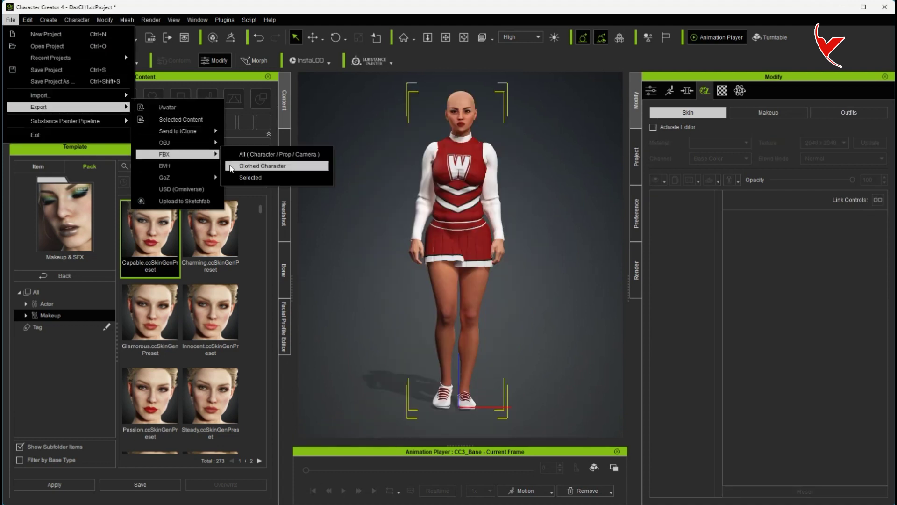
Step: Set clothed-character FBX export to the Unreal preset, Mesh and Motion, Current Animation, then close it
{"action": "left_click", "coordinate": [230, 165]}
{"action": "left_click", "coordinate": [307, 109]}
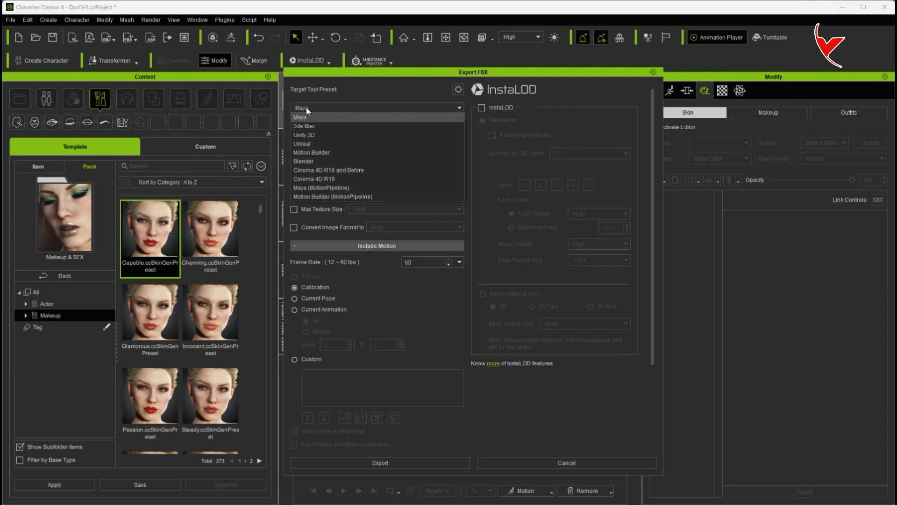
{"action": "left_click", "coordinate": [310, 142]}
{"action": "left_click", "coordinate": [310, 139]}
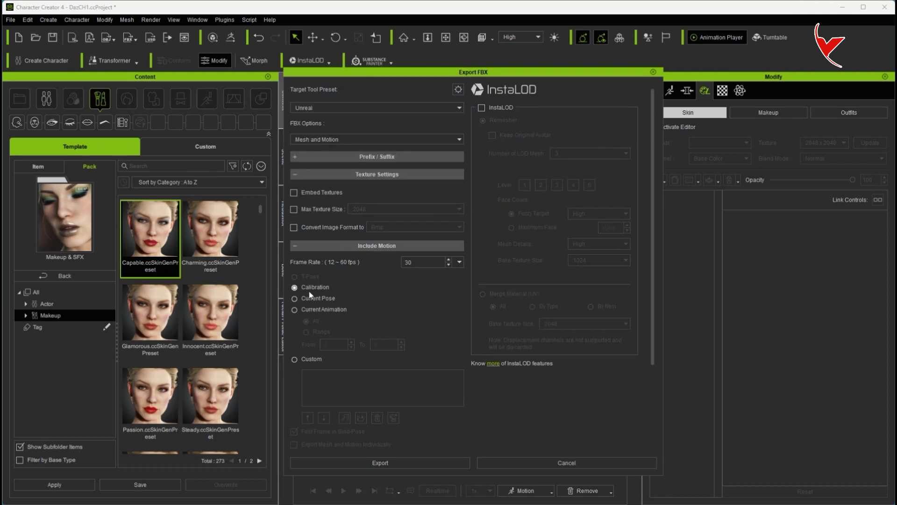
{"action": "left_click", "coordinate": [323, 310]}
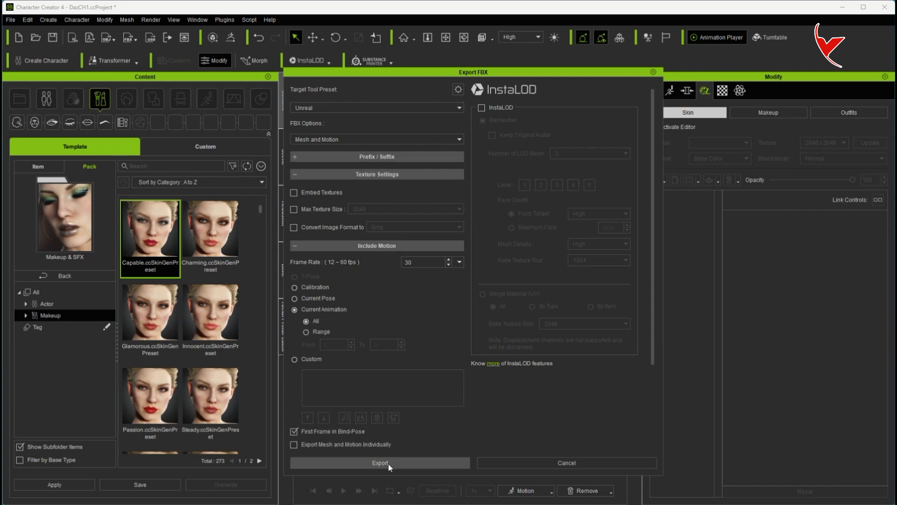
{"action": "scroll", "coordinate": [375, 408], "scroll_direction": "down", "scroll_amount": 1}
{"action": "scroll", "coordinate": [374, 409], "scroll_direction": "down", "scroll_amount": 2}
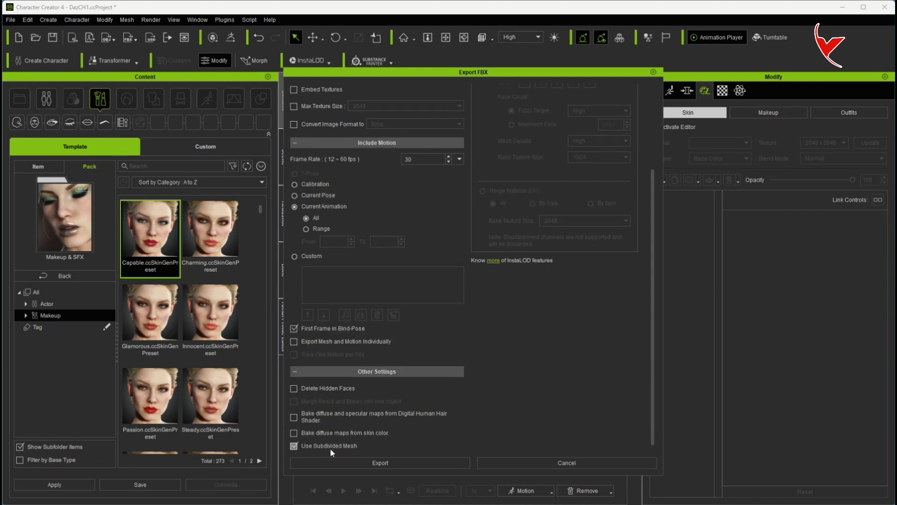
{"action": "left_click", "coordinate": [509, 462]}
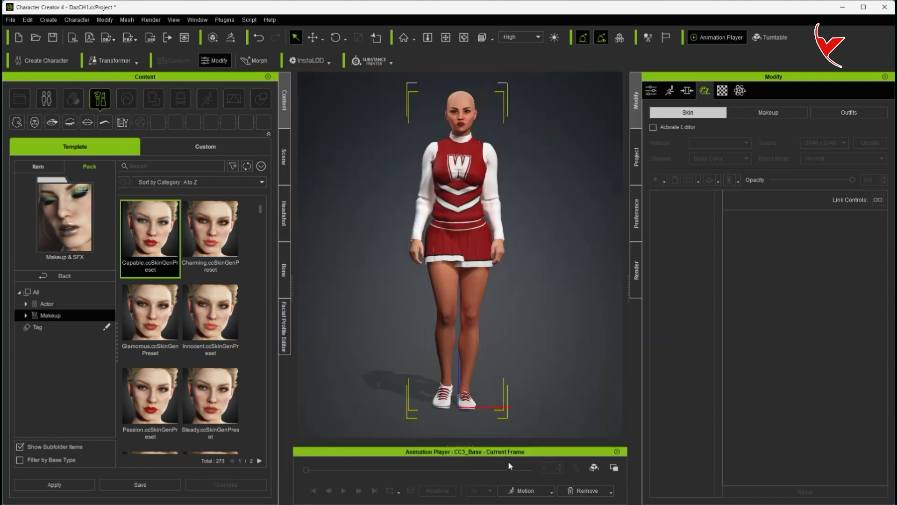
Step: Send the character to iClone and open the Unreal Auto Setup folder from the plugins list
{"action": "left_click", "coordinate": [75, 40]}
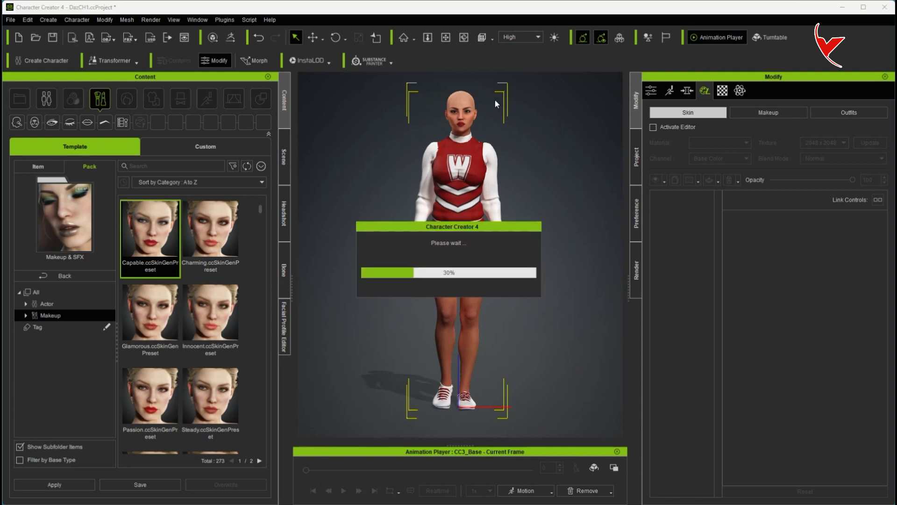
{"action": "left_click", "coordinate": [841, 7]}
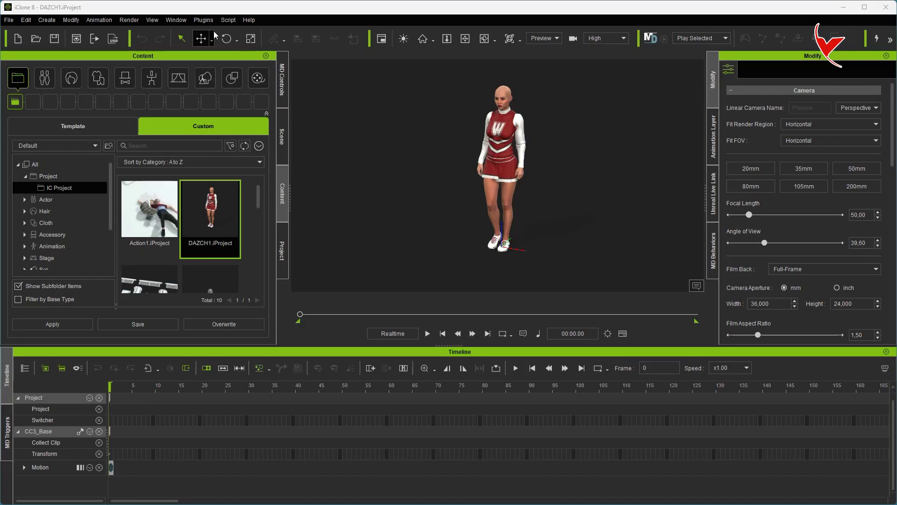
{"action": "left_click", "coordinate": [206, 20]}
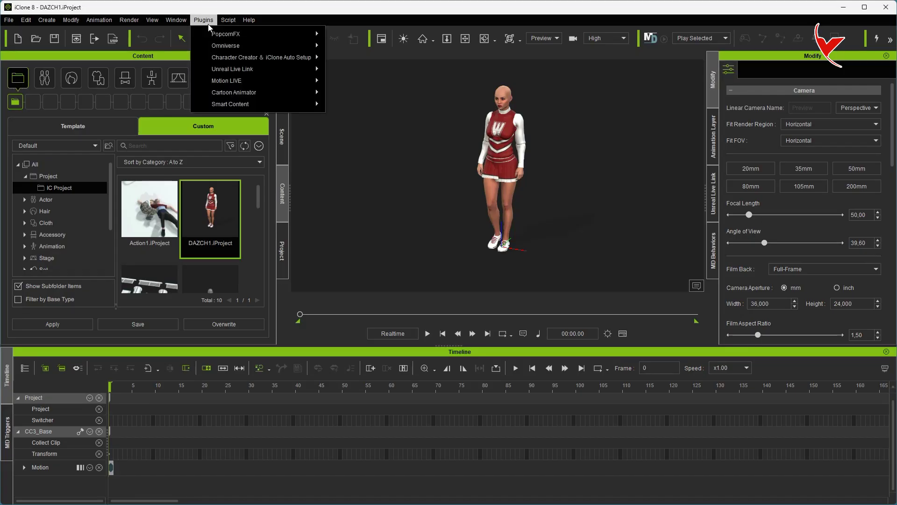
{"action": "mouse_move", "coordinate": [261, 57]}
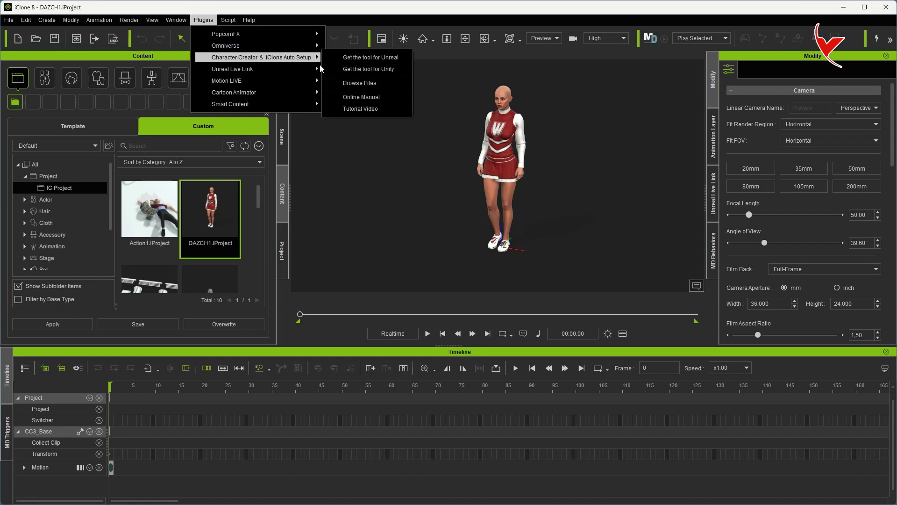
{"action": "left_click", "coordinate": [357, 82]}
{"action": "left_click_drag", "start_coordinate": [171, 27], "coordinate": [748, 84]}
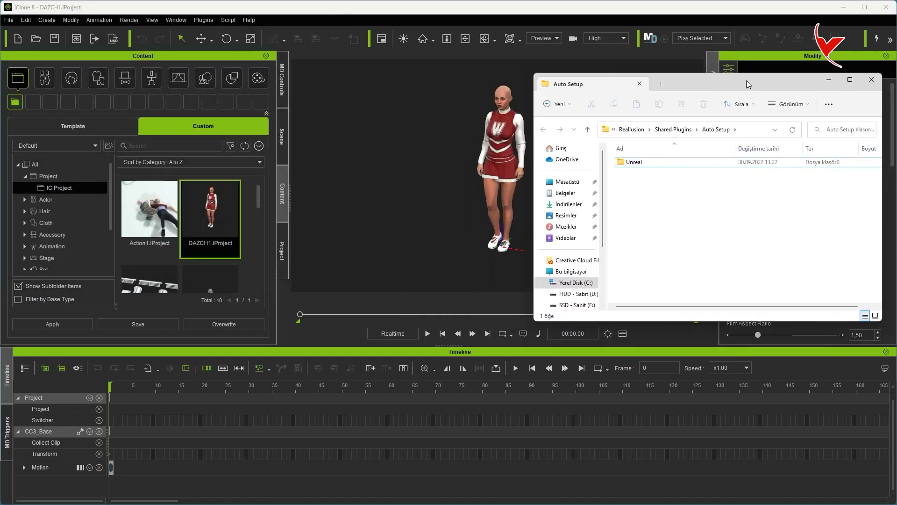
Step: Copy the Content and Plugins folders from Auto Setup 1.25 for Unreal 5.0
{"action": "double_click", "coordinate": [636, 162]}
{"action": "double_click", "coordinate": [701, 201]}
{"action": "left_click", "coordinate": [638, 172]}
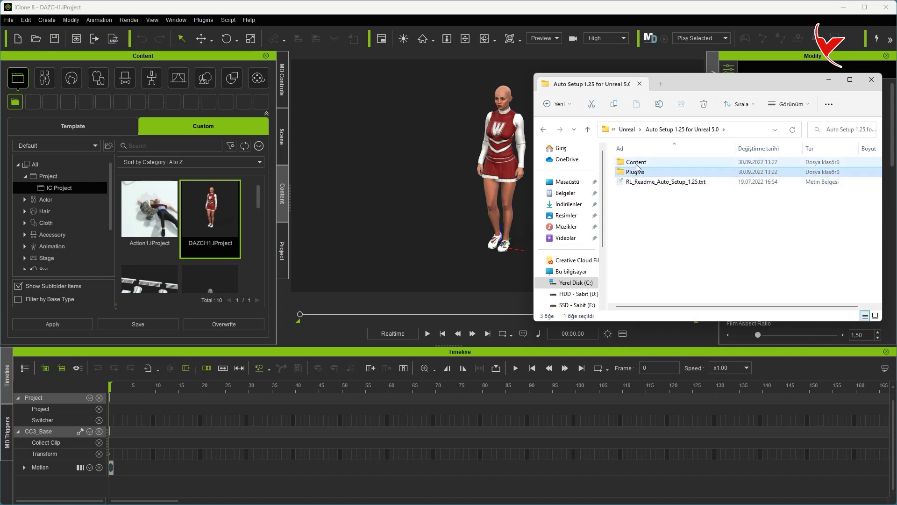
{"action": "left_click", "coordinate": [638, 163], "text": "ctrl"}
{"action": "right_click", "coordinate": [638, 163]}
{"action": "left_click", "coordinate": [667, 179]}
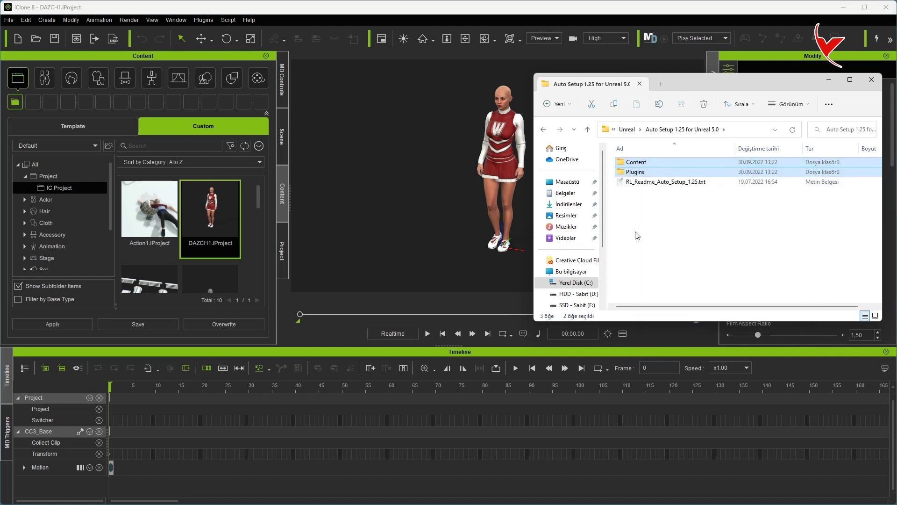
Step: Paste Content and Plugins into the DazLivelink project folder and close the Auto Setup window
{"action": "key", "text": "alt+Tab"}
{"action": "right_click", "coordinate": [211, 183]}
{"action": "left_click", "coordinate": [223, 194]}
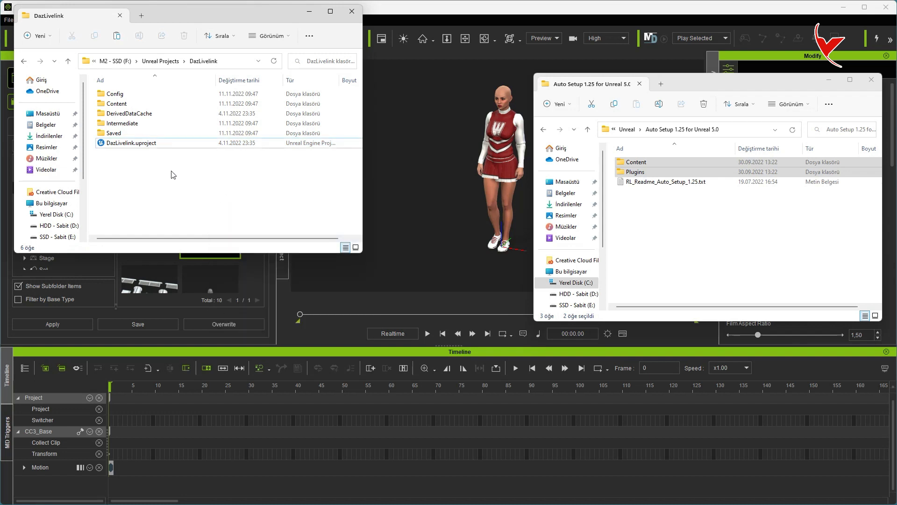
{"action": "left_click", "coordinate": [126, 154]}
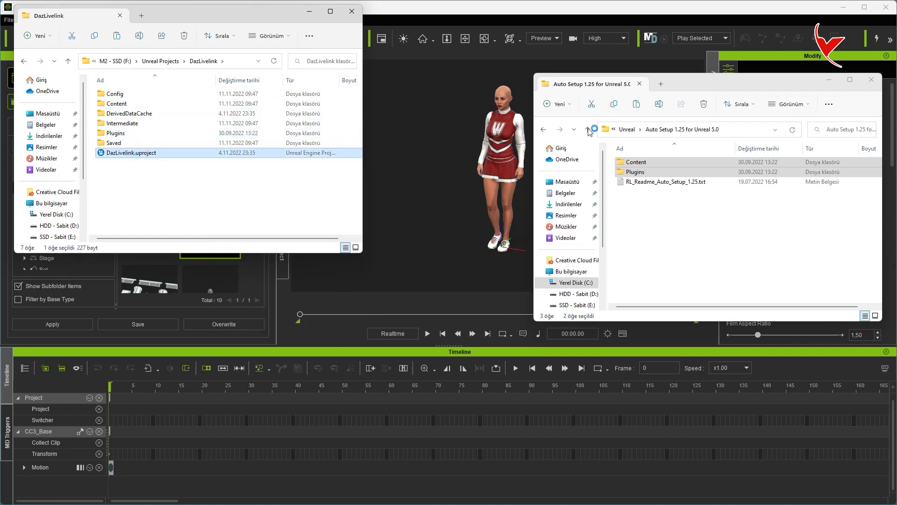
{"action": "left_click", "coordinate": [870, 83]}
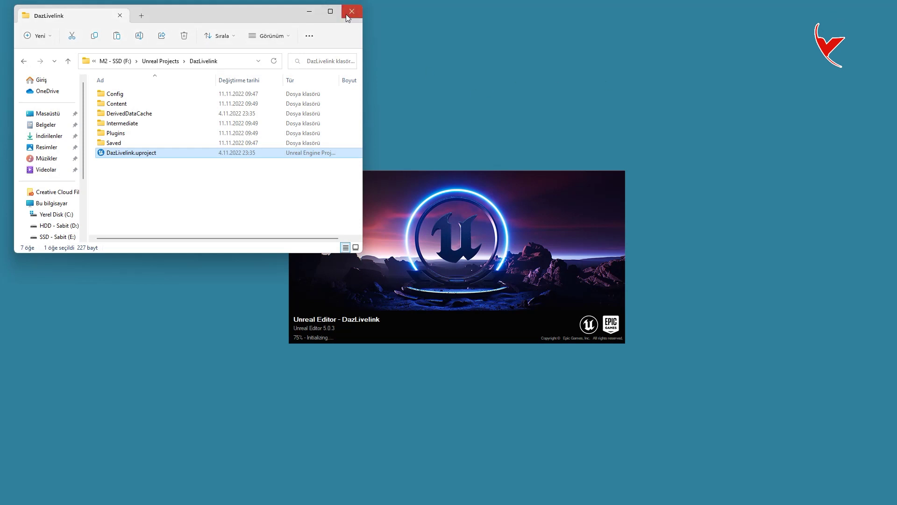
Step: Review the Auto Setup for Unreal Engine page and go to its Free Download page
{"action": "left_click", "coordinate": [348, 17]}
{"action": "left_click", "coordinate": [211, 146]}
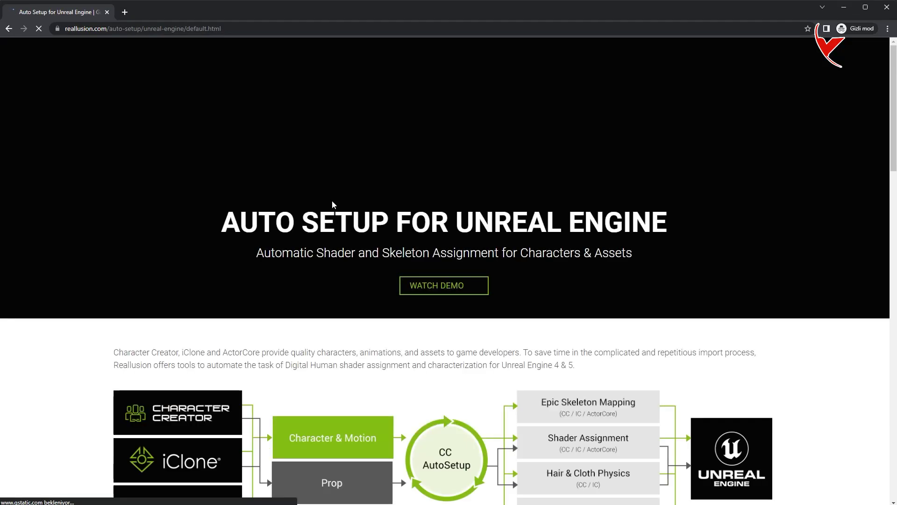
{"action": "scroll", "coordinate": [346, 232], "scroll_direction": "down", "scroll_amount": 2}
{"action": "scroll", "coordinate": [346, 232], "scroll_direction": "down", "scroll_amount": 2}
{"action": "scroll", "coordinate": [344, 231], "scroll_direction": "down", "scroll_amount": 4}
{"action": "scroll", "coordinate": [339, 236], "scroll_direction": "up", "scroll_amount": 10}
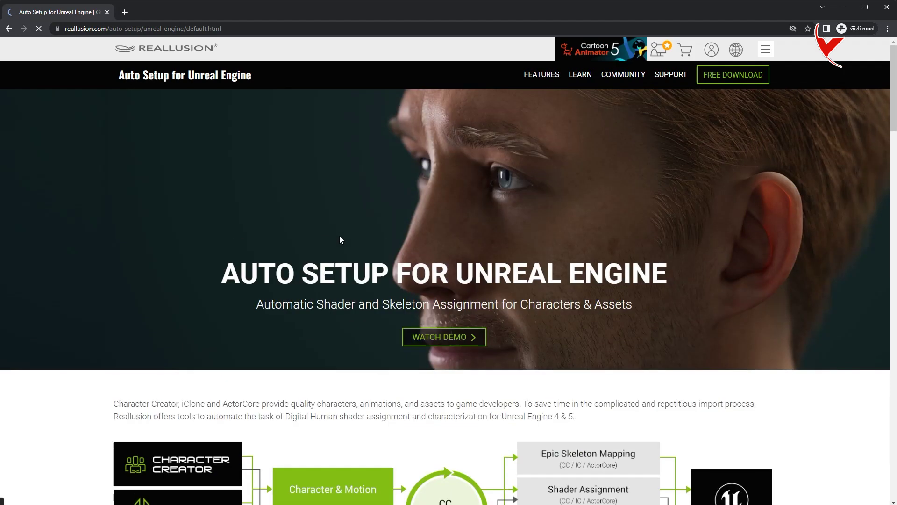
{"action": "left_click", "coordinate": [718, 82]}
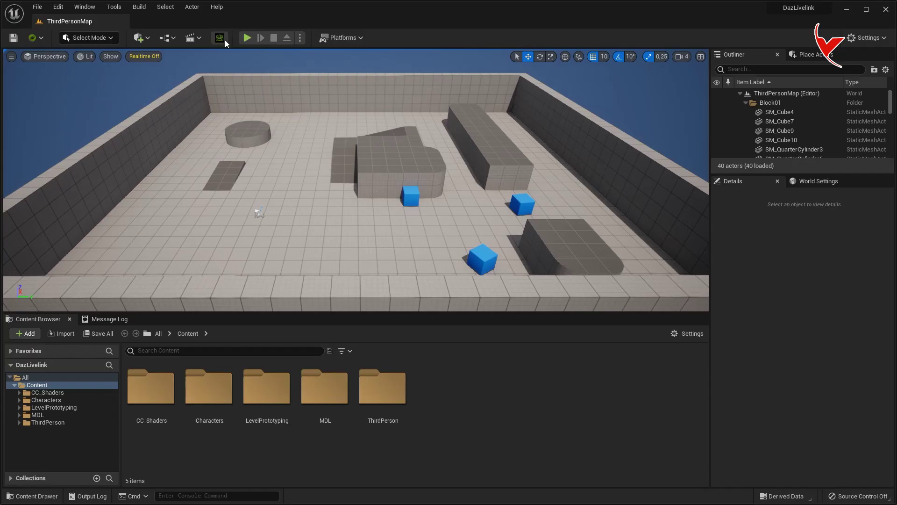
Step: Enable the iClone Live Link plugin under Reallusion and restart Unreal, skipping the reinstall
{"action": "left_click", "coordinate": [58, 7]}
{"action": "left_click", "coordinate": [79, 156]}
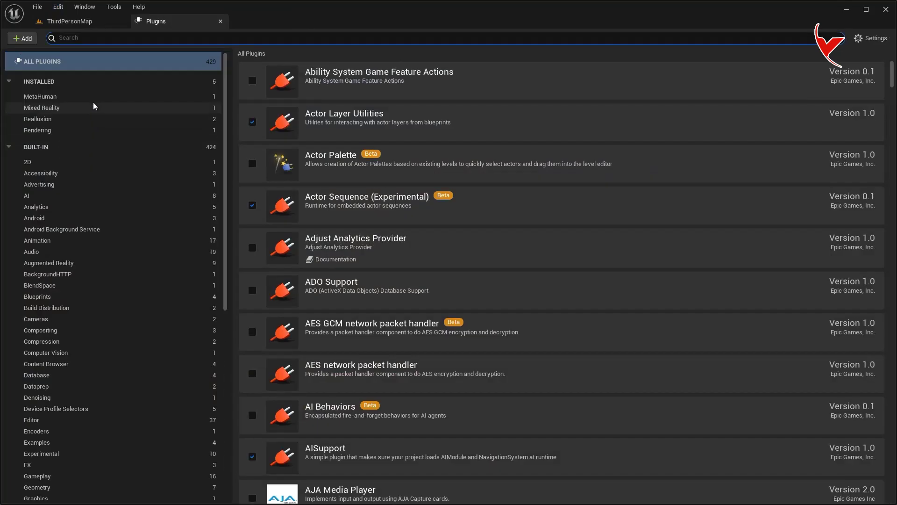
{"action": "left_click", "coordinate": [97, 119]}
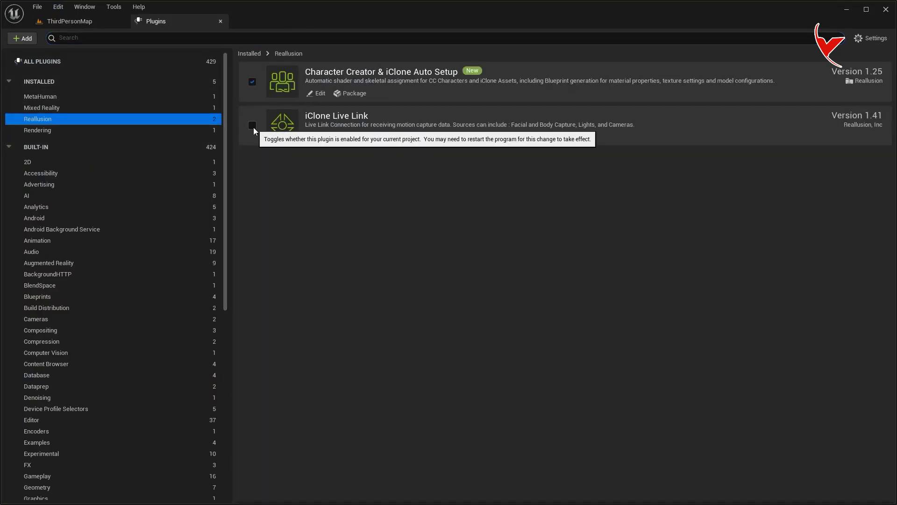
{"action": "left_click", "coordinate": [252, 127]}
{"action": "left_click", "coordinate": [854, 482]}
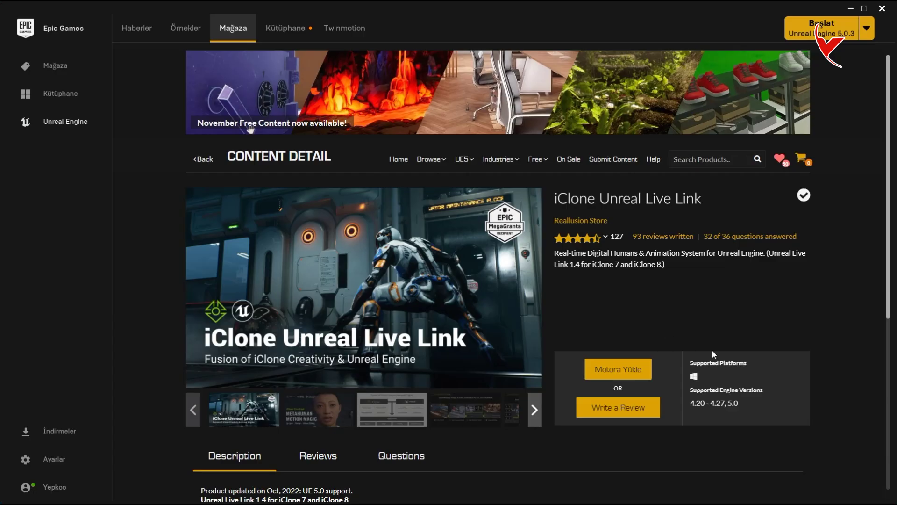
{"action": "left_click", "coordinate": [620, 369]}
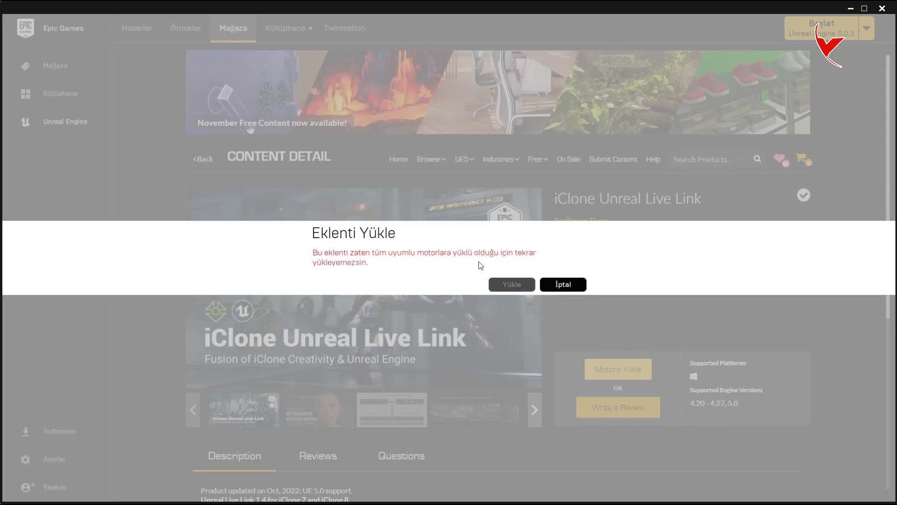
{"action": "left_click", "coordinate": [571, 283]}
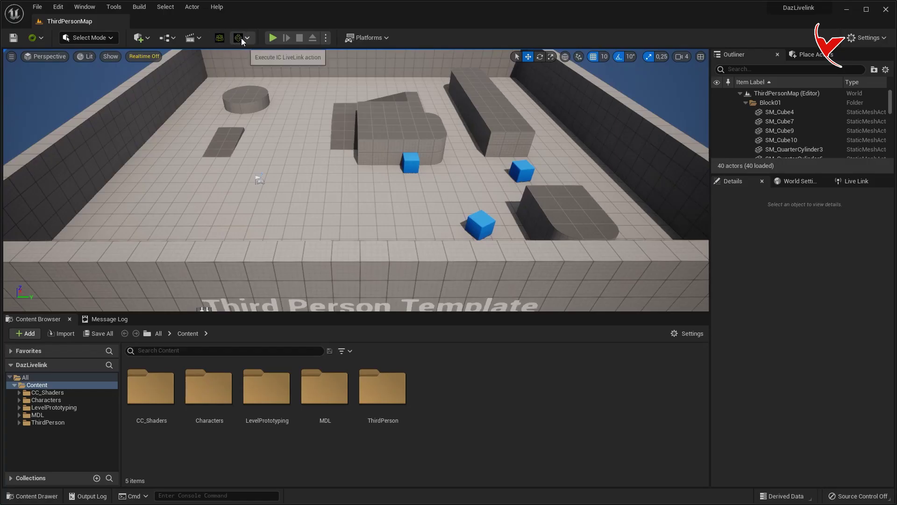
Step: Create an iClone_Origin actor, apply Auto Setup with Standard Shader, and place iClone beside Unreal
{"action": "left_click", "coordinate": [242, 39]}
{"action": "left_click", "coordinate": [271, 63]}
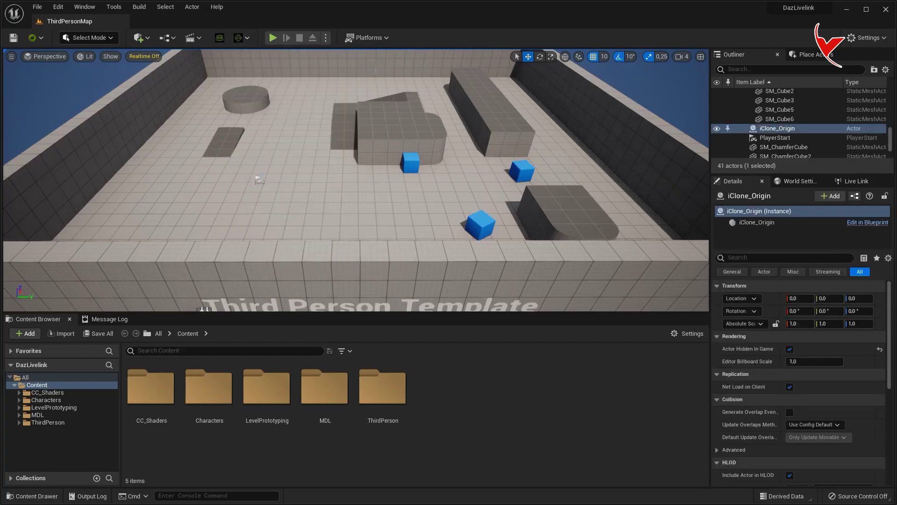
{"action": "left_click", "coordinate": [219, 37]}
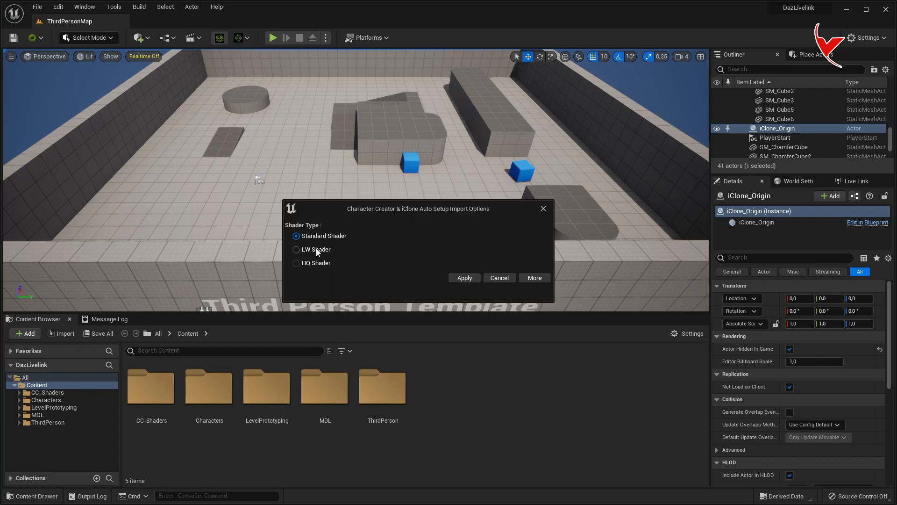
{"action": "left_click", "coordinate": [464, 279]}
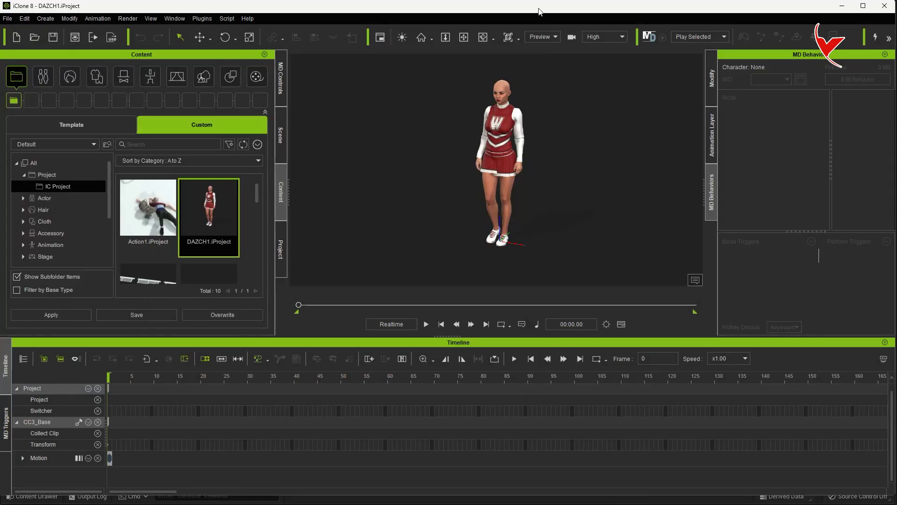
{"action": "mouse_move", "coordinate": [468, 6]}
{"action": "left_mouse_down"}
{"action": "mouse_move", "coordinate": [409, 15]}
{"action": "mouse_move", "coordinate": [342, 9]}
{"action": "left_mouse_up"}
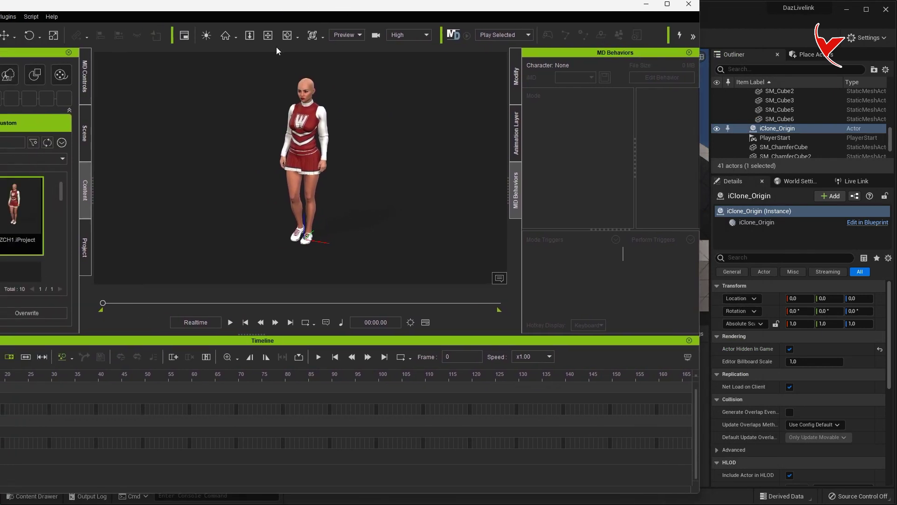
Step: Transfer only the cheerleader character to Unreal through the Unreal Live Link panel
{"action": "left_click", "coordinate": [12, 17]}
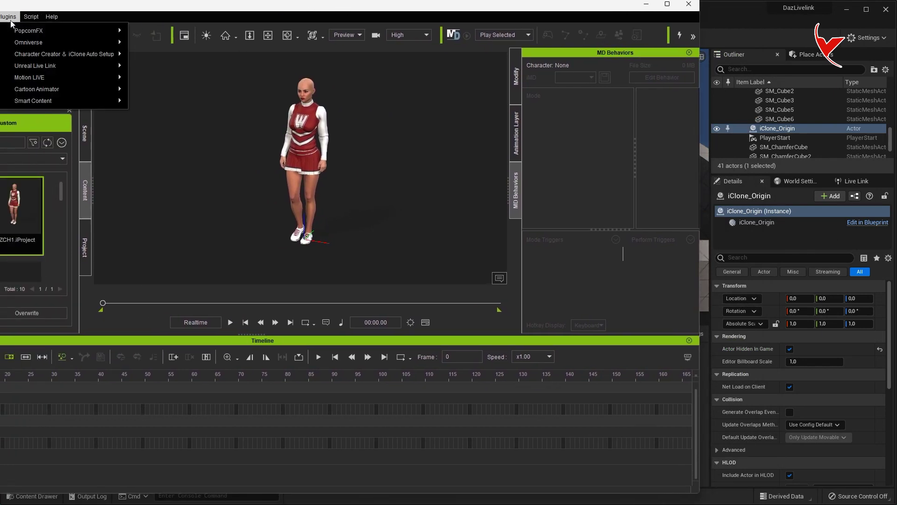
{"action": "left_click", "coordinate": [177, 68]}
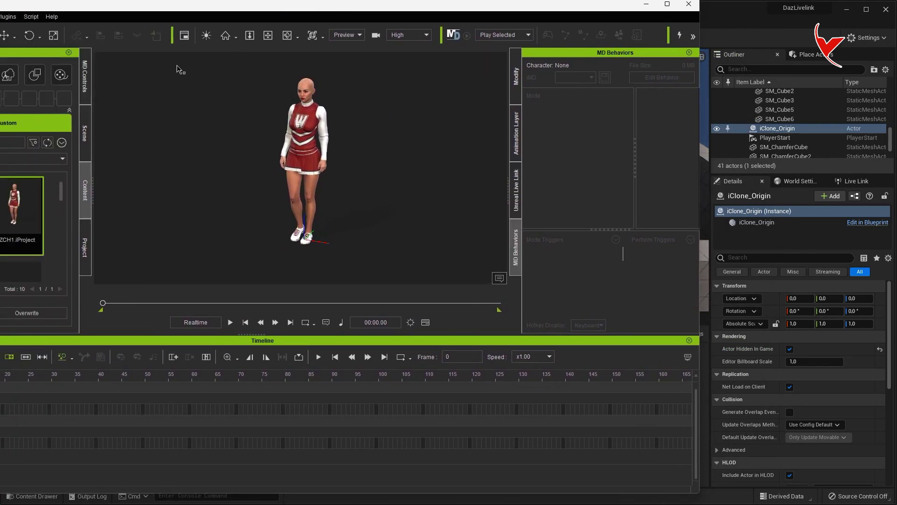
{"action": "left_click", "coordinate": [517, 199]}
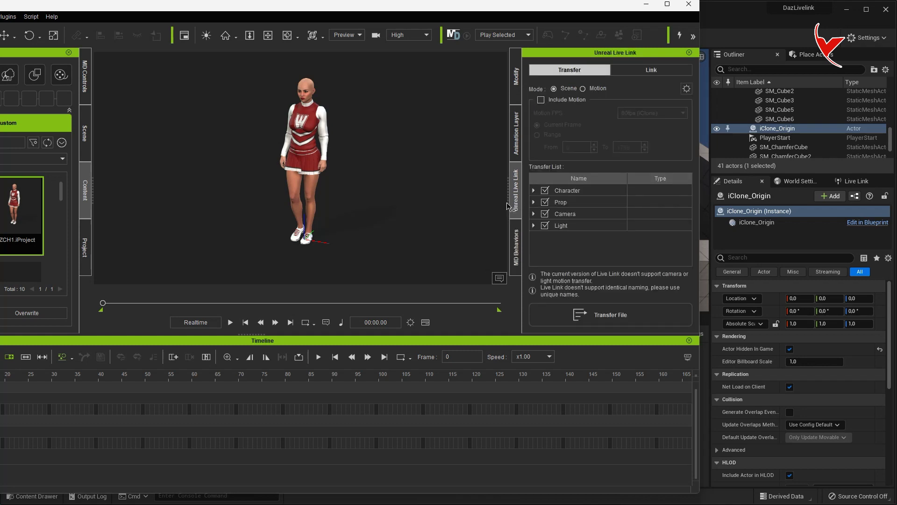
{"action": "left_click", "coordinate": [686, 90]}
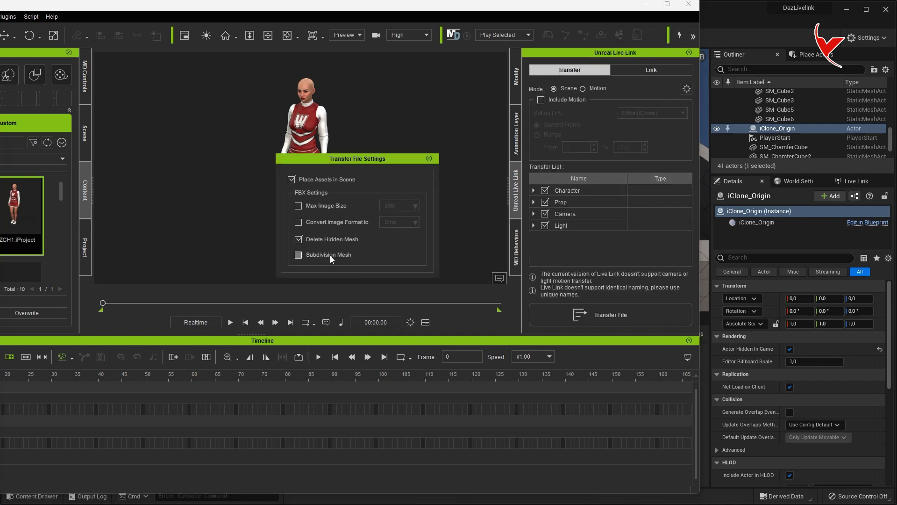
{"action": "left_click", "coordinate": [429, 159]}
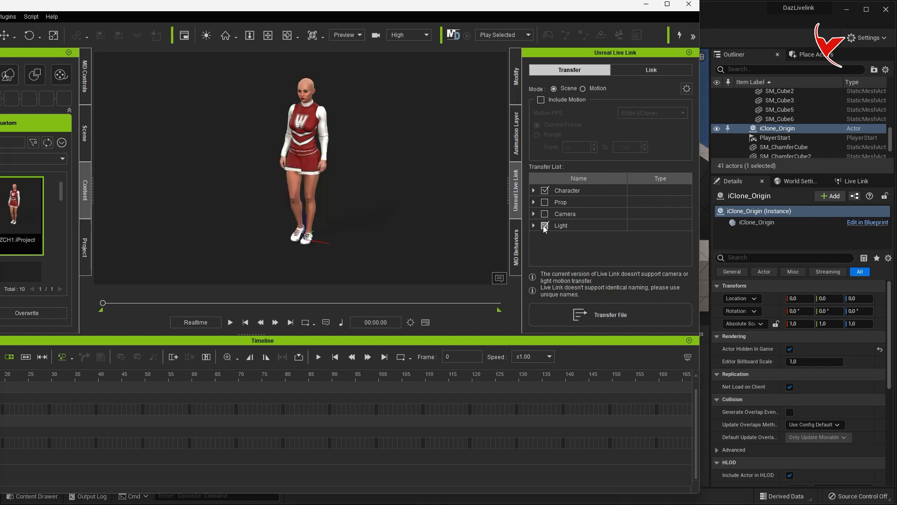
{"action": "left_click", "coordinate": [607, 319]}
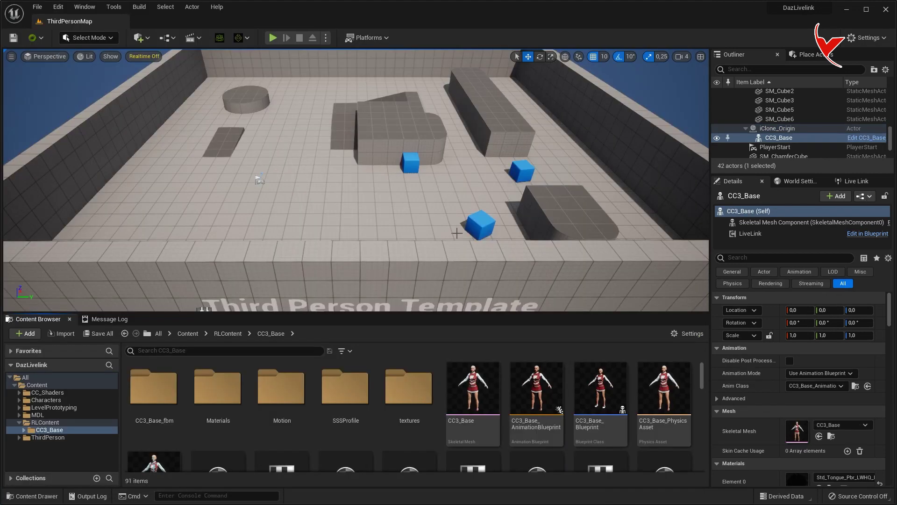
Step: Move iClone_Origin to 810, 1230, 0, focus on it, and set camera speed to 2
{"action": "double_click", "coordinate": [778, 138]}
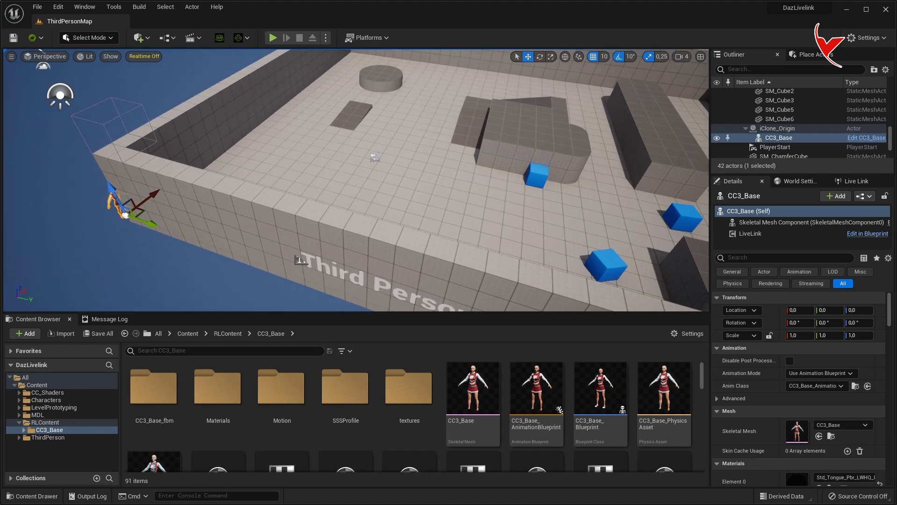
{"action": "left_click", "coordinate": [774, 129]}
{"action": "mouse_move", "coordinate": [146, 200]}
{"action": "left_mouse_down"}
{"action": "mouse_move", "coordinate": [288, 139]}
{"action": "mouse_move", "coordinate": [402, 183]}
{"action": "left_mouse_up"}
{"action": "key", "text": "f"}
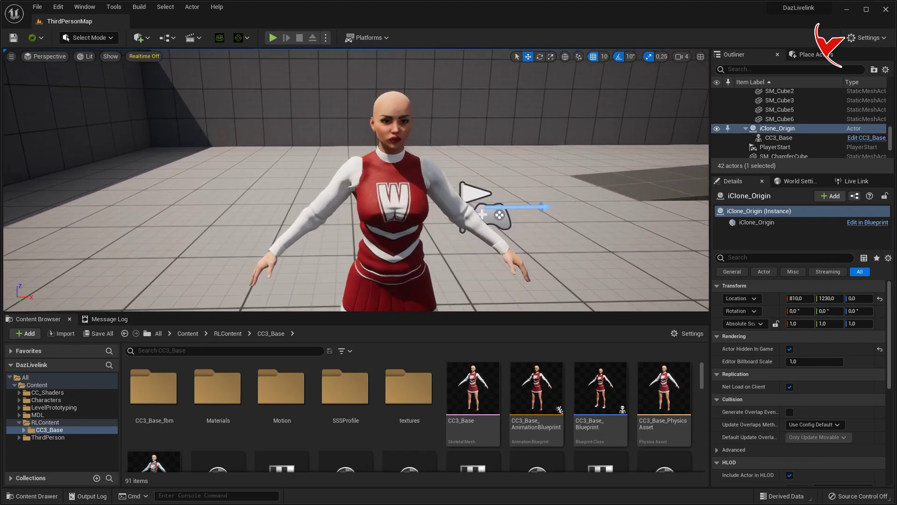
{"action": "left_click", "coordinate": [684, 56]}
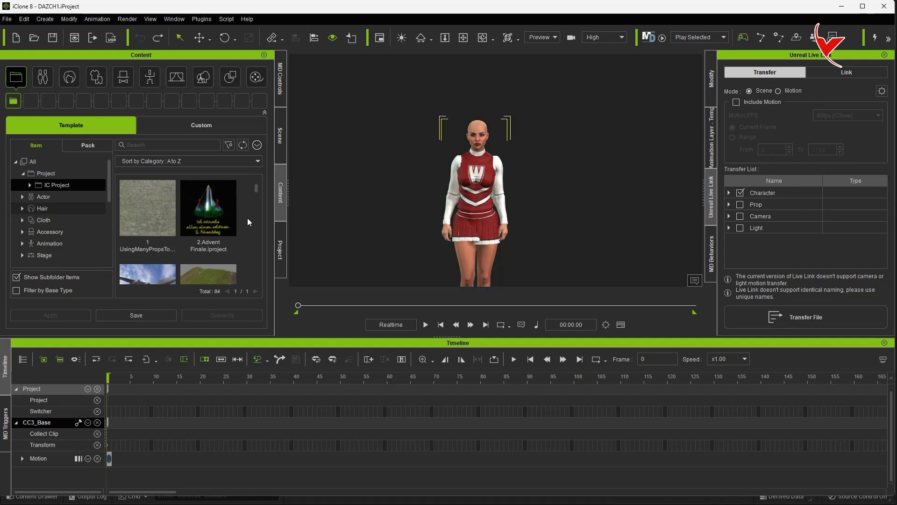
Step: Put the Chic bun medium hairstyle on the cheerleader and frame her head
{"action": "scroll", "coordinate": [223, 209], "scroll_direction": "down", "scroll_amount": 1}
{"action": "scroll", "coordinate": [221, 220], "scroll_direction": "down", "scroll_amount": 2}
{"action": "scroll", "coordinate": [220, 222], "scroll_direction": "up", "scroll_amount": 3}
{"action": "double_click", "coordinate": [213, 203]}
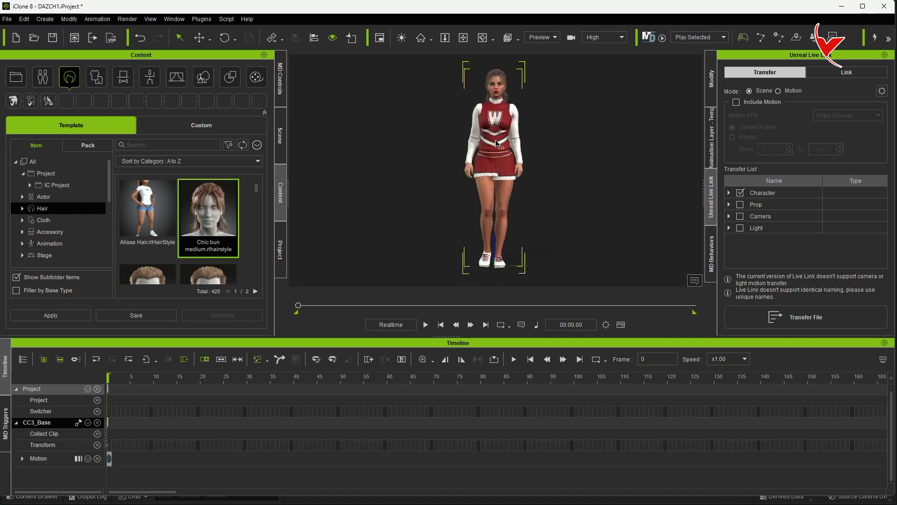
{"action": "key", "text": "z"}
{"action": "scroll", "coordinate": [544, 160], "scroll_direction": "down", "scroll_amount": 1}
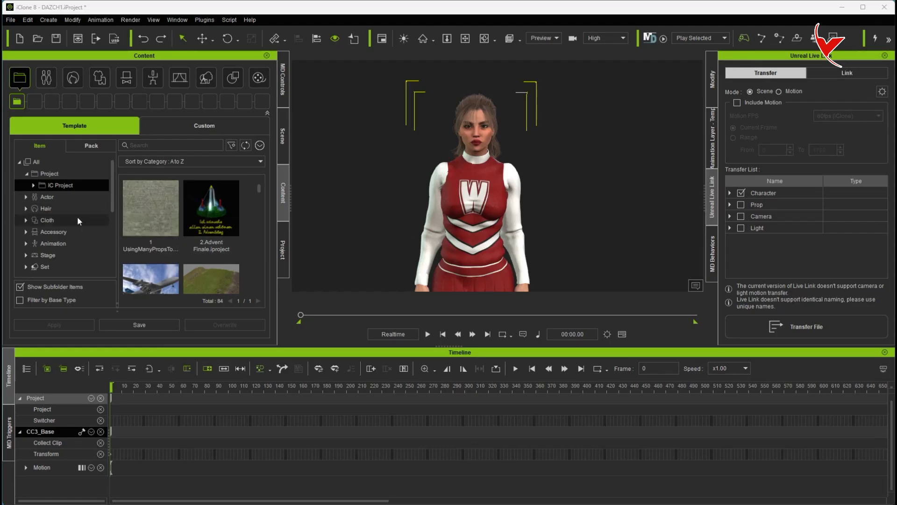
{"action": "left_click", "coordinate": [65, 242]}
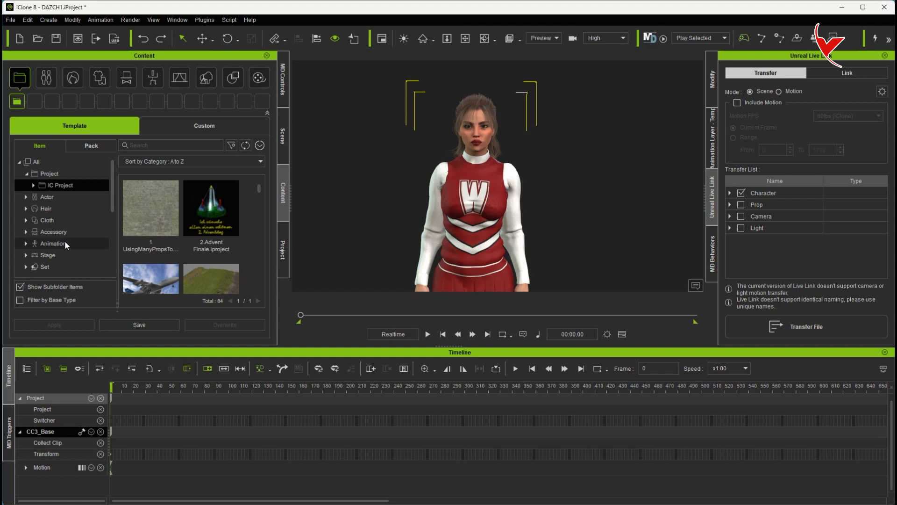
Step: Search the content library for 'dance' and apply the SwayToMusic_F motion to the cheerleader
{"action": "left_click", "coordinate": [153, 146]}
{"action": "type", "text": "dance"}
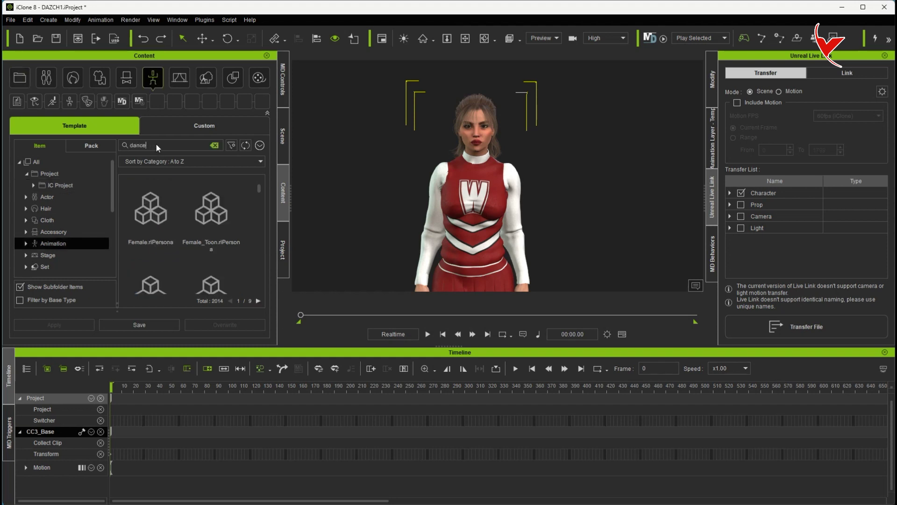
{"action": "key", "text": "Return"}
{"action": "left_click_drag", "start_coordinate": [259, 189], "coordinate": [265, 292]}
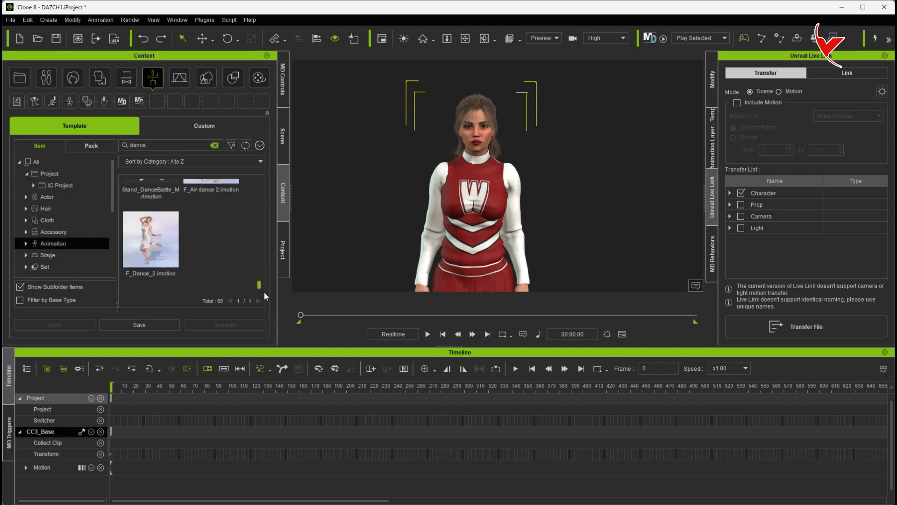
{"action": "scroll", "coordinate": [238, 259], "scroll_direction": "up", "scroll_amount": 3}
{"action": "scroll", "coordinate": [231, 237], "scroll_direction": "up", "scroll_amount": 2}
{"action": "left_click", "coordinate": [223, 225]}
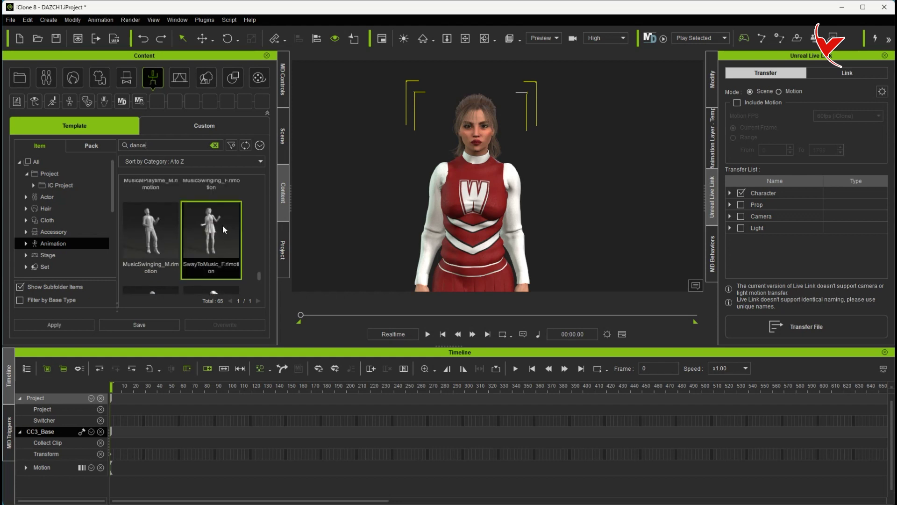
{"action": "double_click", "coordinate": [217, 224]}
Step: Preview the dance, stop back at frame 0, and show the Unreal Live Link list
{"action": "scroll", "coordinate": [475, 224], "scroll_direction": "down", "scroll_amount": 5}
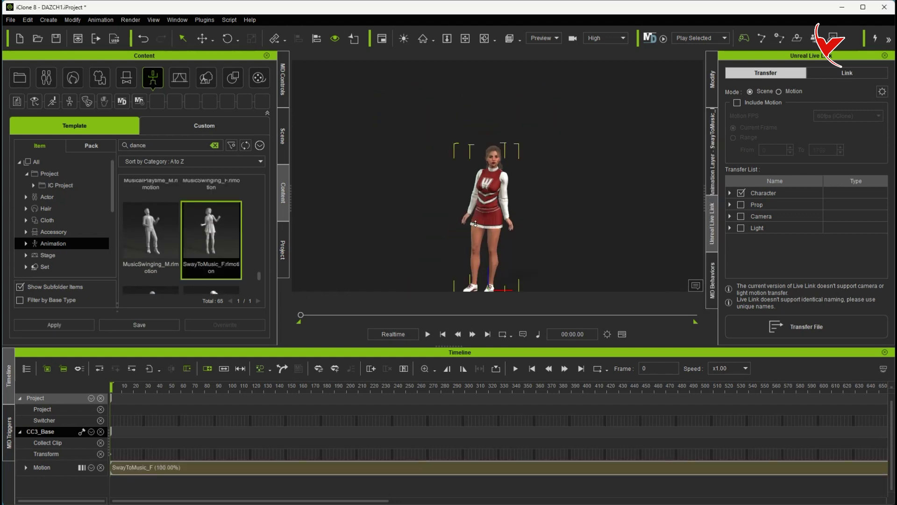
{"action": "left_click", "coordinate": [427, 333]}
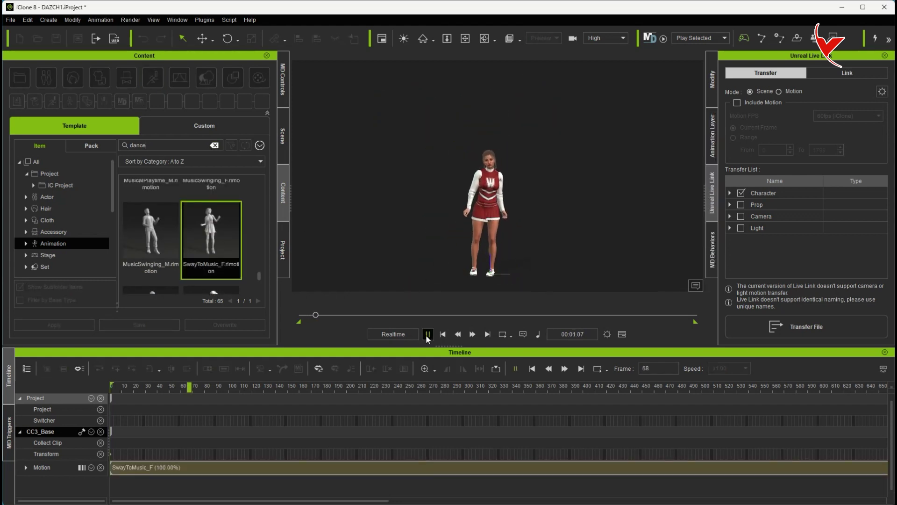
{"action": "scroll", "coordinate": [460, 446], "scroll_direction": "down", "scroll_amount": 1}
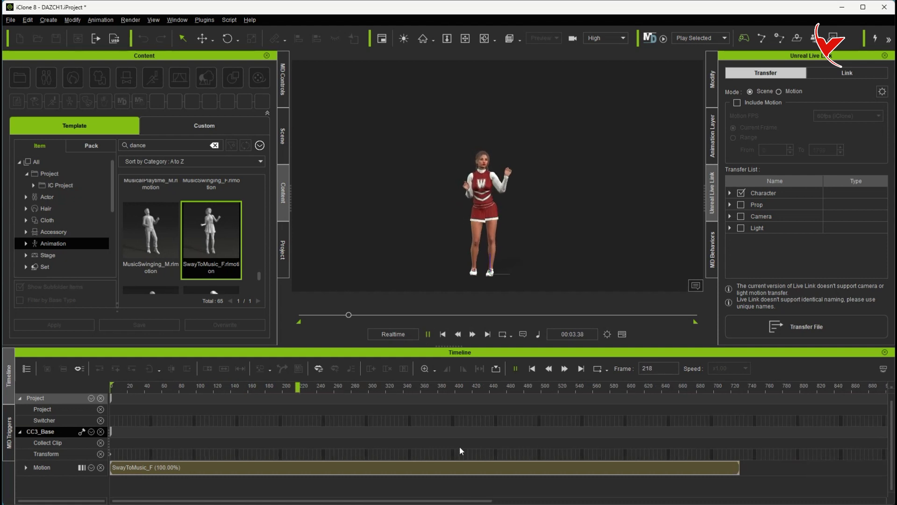
{"action": "scroll", "coordinate": [455, 442], "scroll_direction": "down", "scroll_amount": 2}
{"action": "scroll", "coordinate": [453, 441], "scroll_direction": "down", "scroll_amount": 1}
{"action": "left_click", "coordinate": [444, 334]}
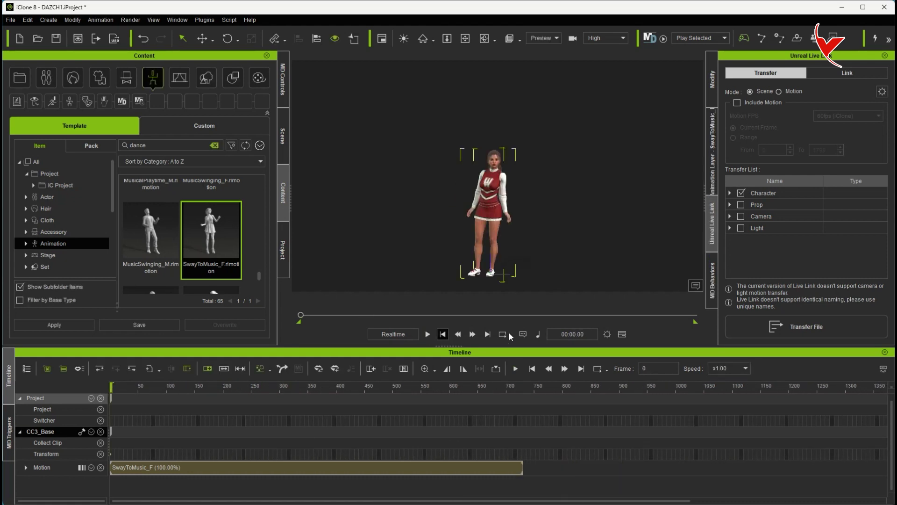
{"action": "left_click", "coordinate": [836, 74]}
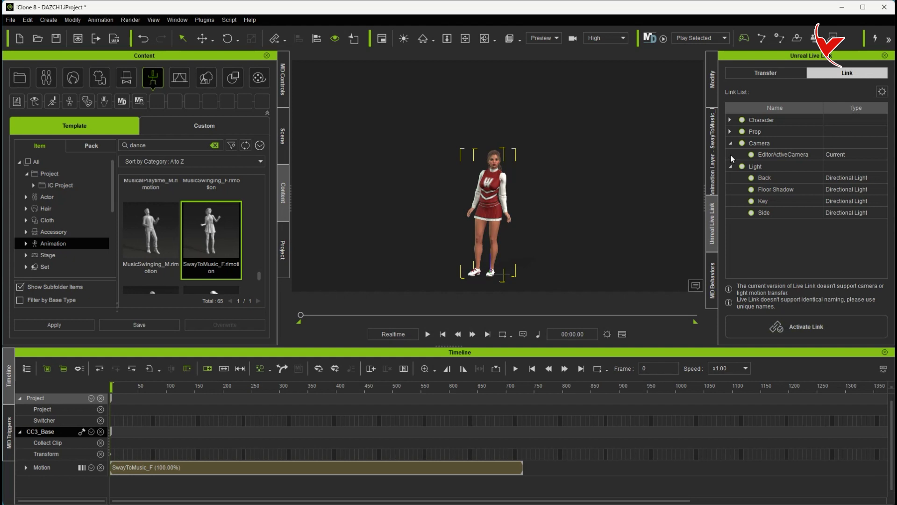
Step: Unlink the Light group, activate the live link, and move iClone aside to reveal Unreal
{"action": "left_click", "coordinate": [743, 166]}
{"action": "left_click", "coordinate": [789, 328]}
{"action": "left_click_drag", "start_coordinate": [716, 8], "coordinate": [393, 19]}
{"action": "left_click", "coordinate": [519, 18]}
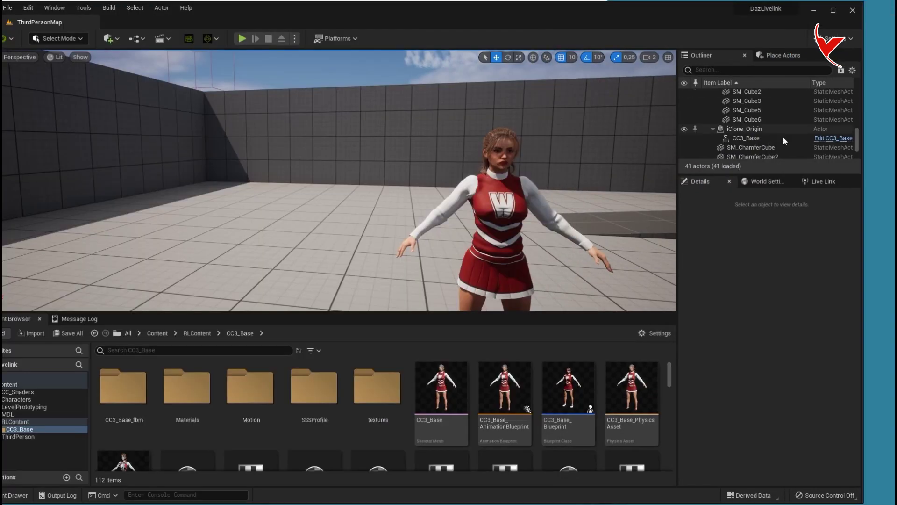
Step: In Unreal, reopen the Live Link panel and add an iClone LiveLink source on port 54321
{"action": "left_click", "coordinate": [834, 183]}
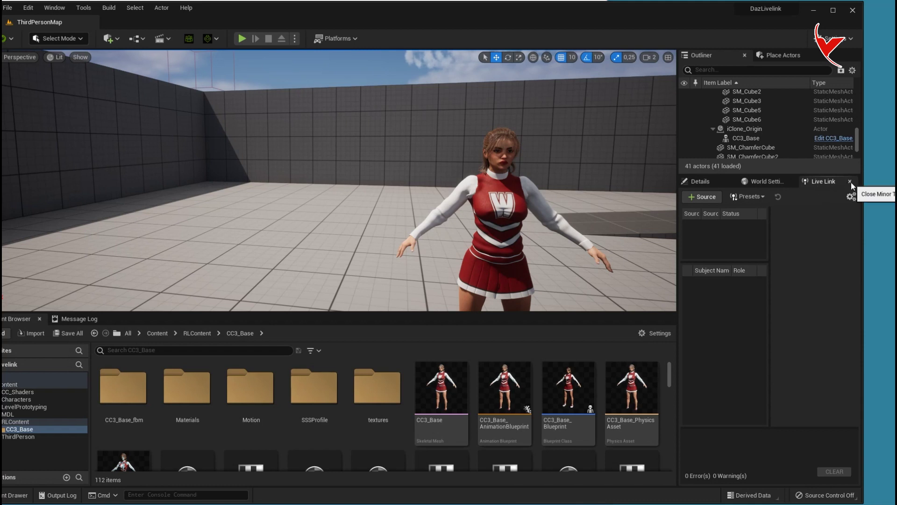
{"action": "left_click", "coordinate": [850, 181]}
{"action": "left_click", "coordinate": [54, 7]}
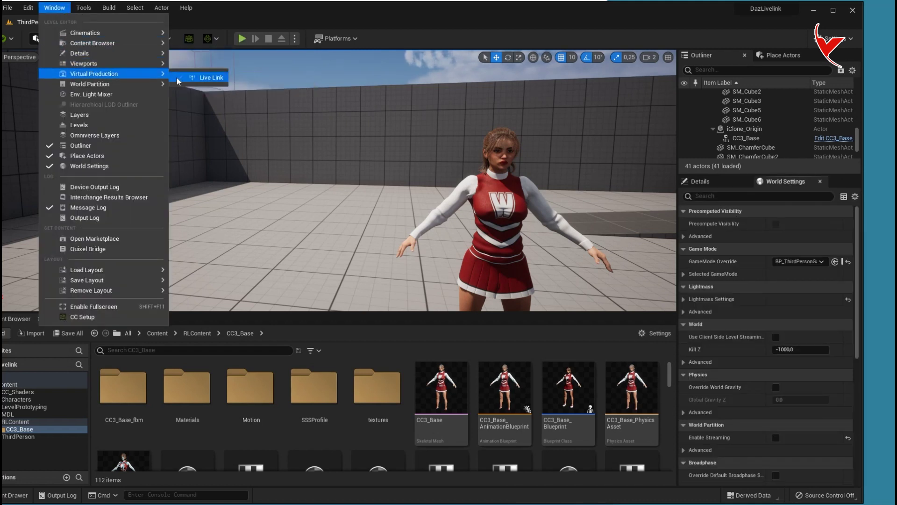
{"action": "left_click", "coordinate": [196, 73]}
{"action": "left_click", "coordinate": [702, 197]}
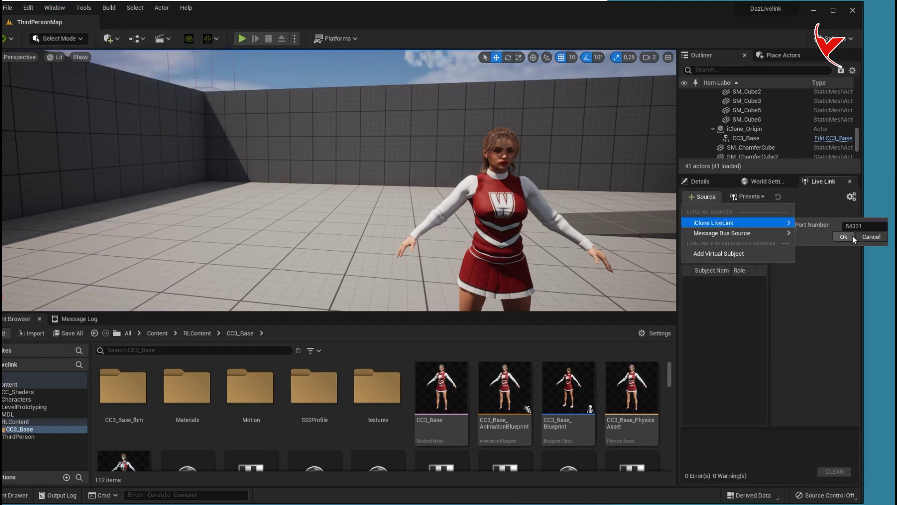
{"action": "left_click", "coordinate": [846, 239]}
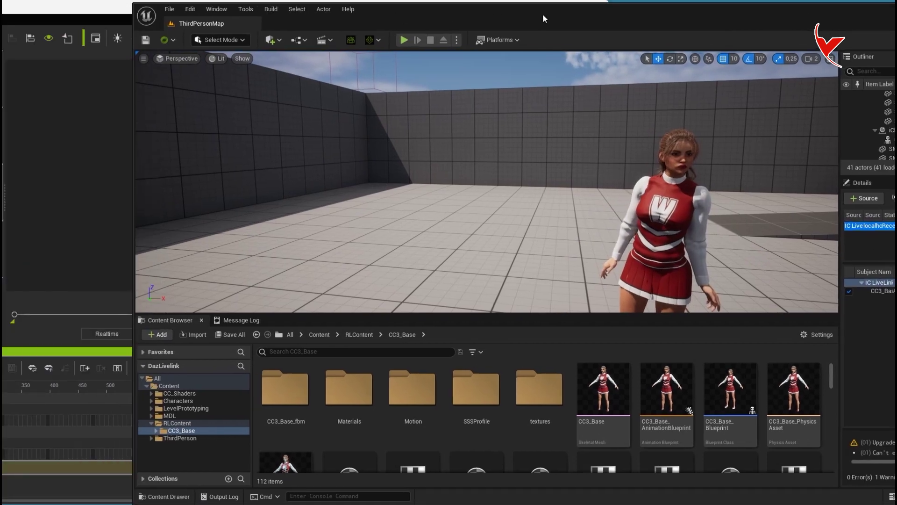
Step: Play the dance in iClone and watch it stream live into the Unreal level
{"action": "left_click", "coordinate": [108, 377]}
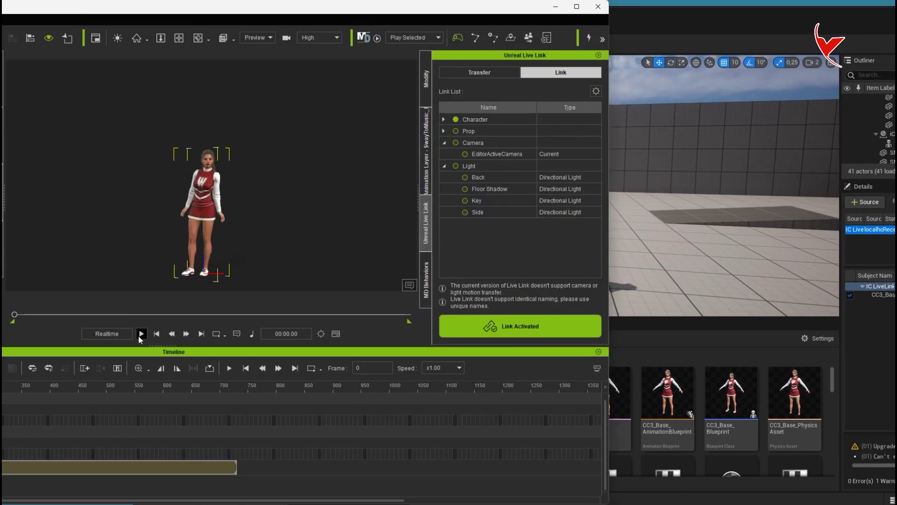
{"action": "left_click", "coordinate": [141, 333]}
{"action": "left_click", "coordinate": [621, 16]}
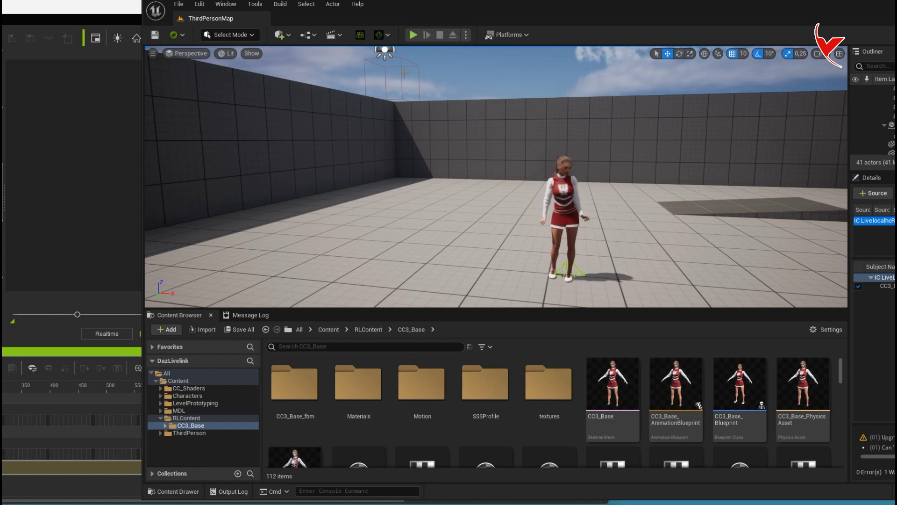
{"action": "left_click", "coordinate": [90, 333]}
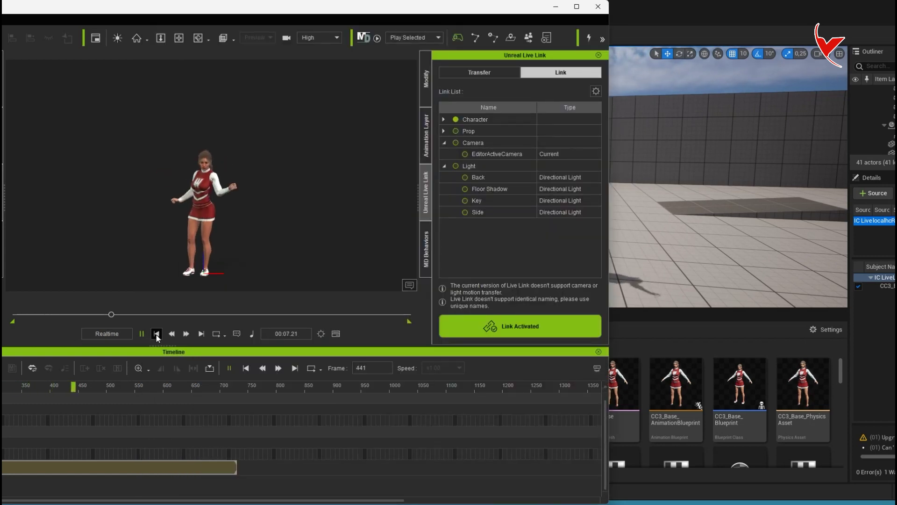
{"action": "left_click", "coordinate": [649, 7]}
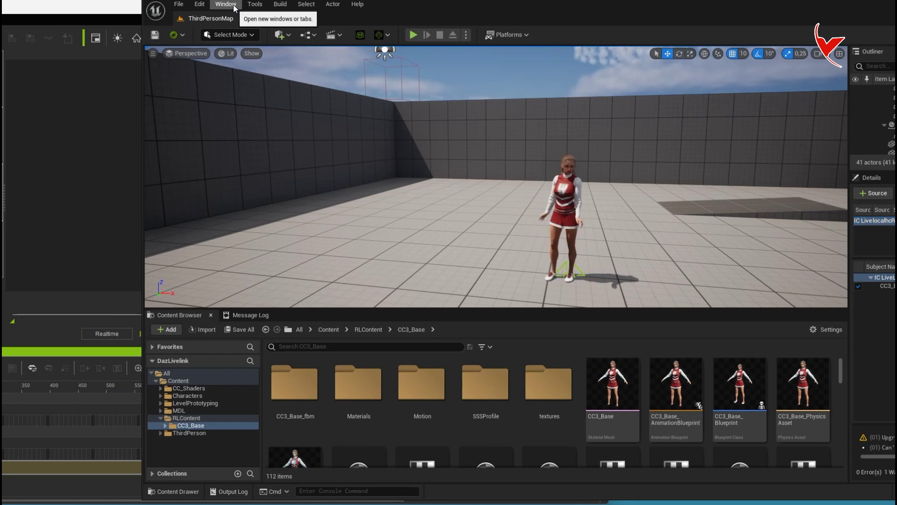
{"action": "left_click", "coordinate": [236, 7]}
{"action": "mouse_move", "coordinate": [225, 4]}
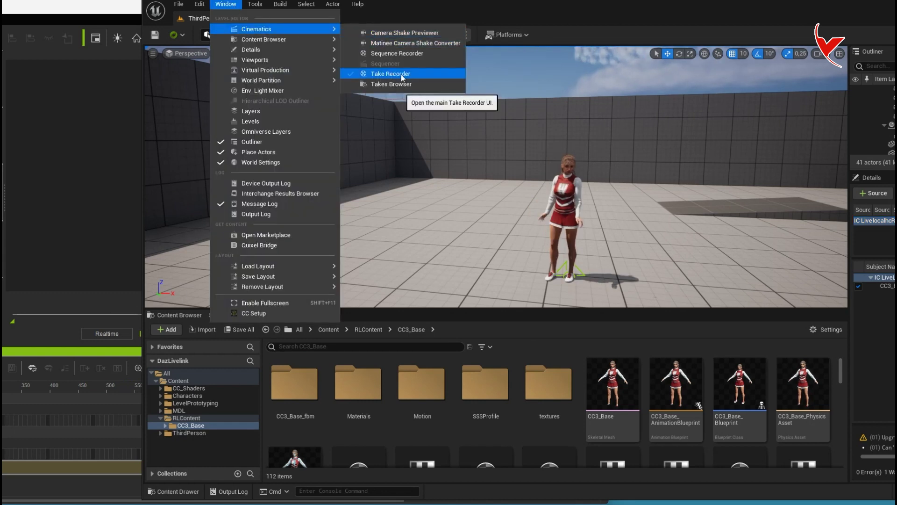
{"action": "left_click", "coordinate": [556, 162]}
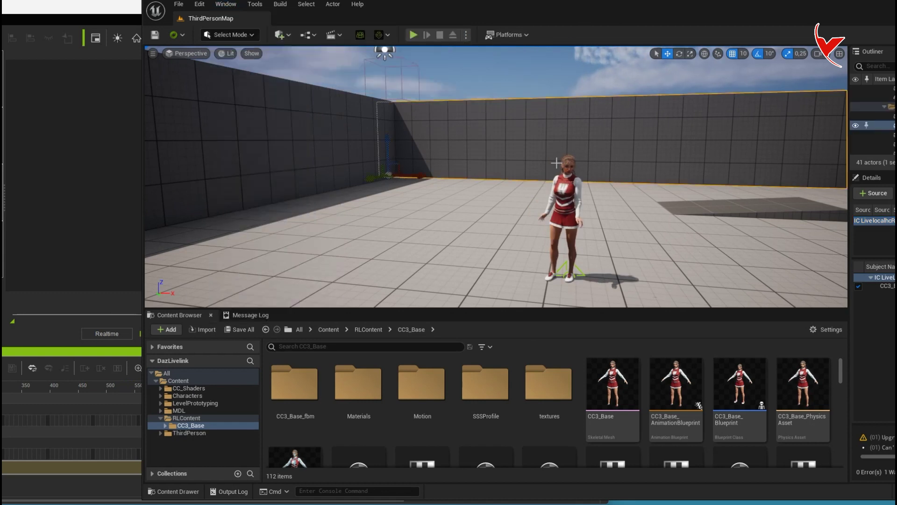
{"action": "left_click", "coordinate": [116, 12]}
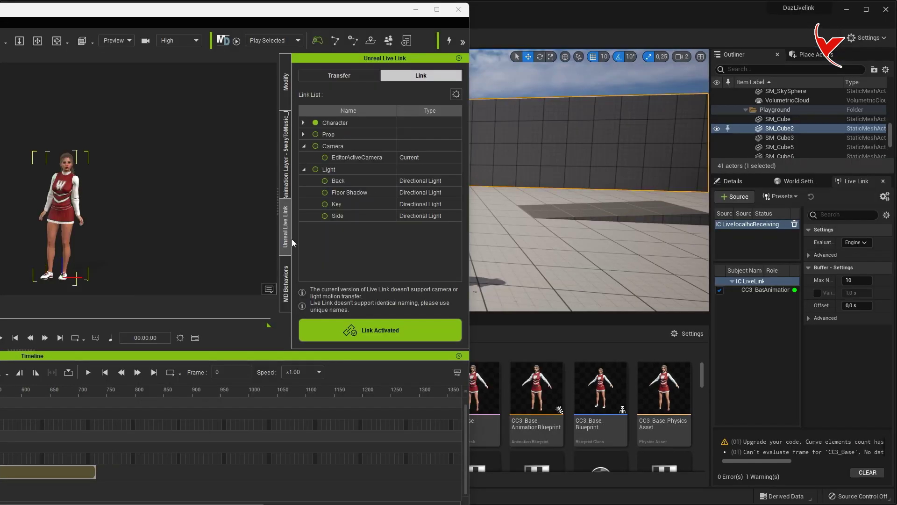
Step: Deactivate the link and transfer the Motion only, range frames 0 to 732, to Unreal as a file
{"action": "left_click", "coordinate": [386, 334]}
{"action": "left_click", "coordinate": [320, 73]}
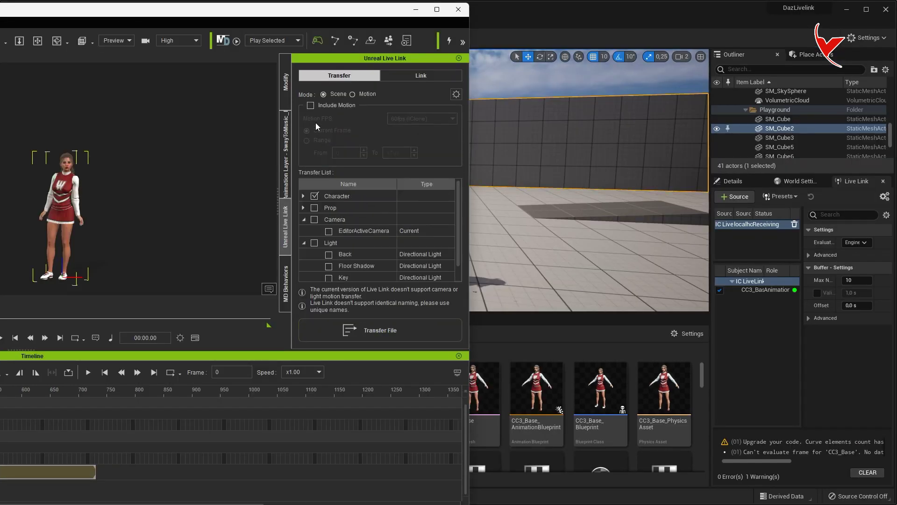
{"action": "left_click", "coordinate": [353, 95]}
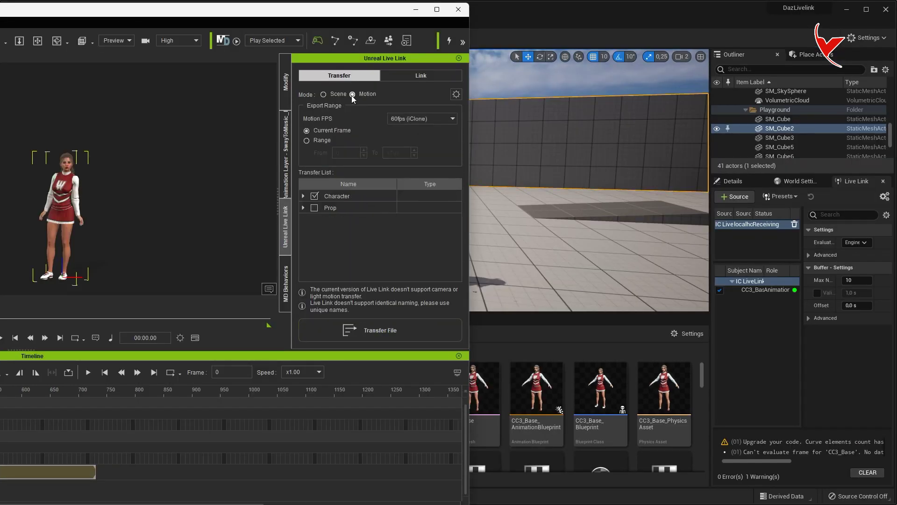
{"action": "left_click", "coordinate": [307, 140]}
{"action": "left_click_drag", "start_coordinate": [99, 390], "coordinate": [97, 395]}
{"action": "left_click", "coordinate": [223, 372]}
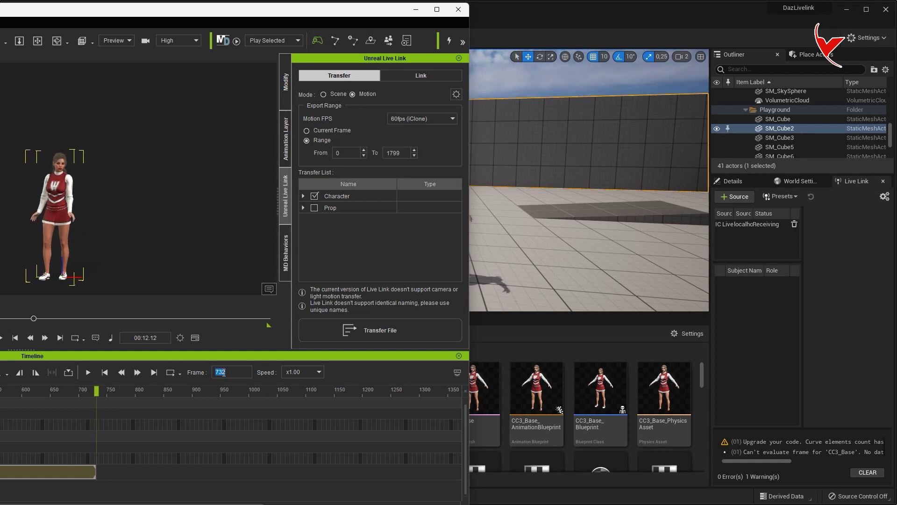
{"action": "double_click", "coordinate": [399, 153]}
{"action": "type", "text": "732"}
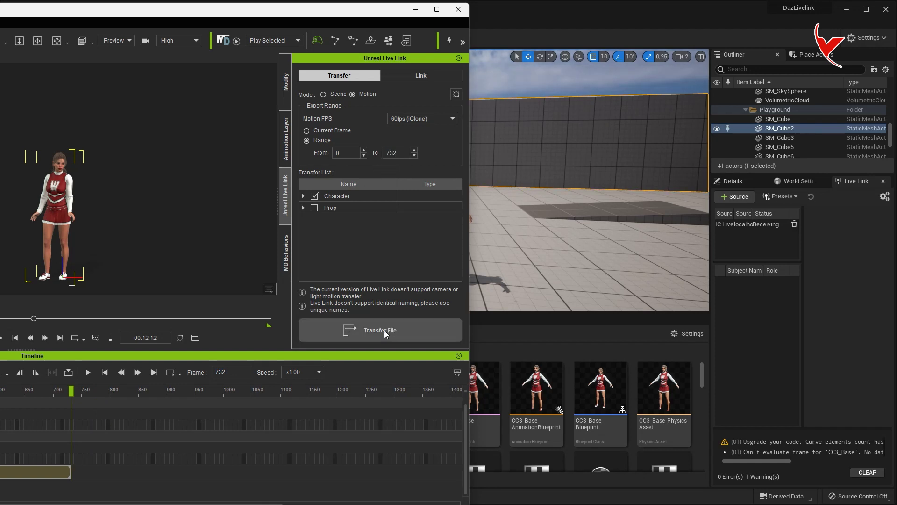
{"action": "left_click", "coordinate": [384, 330]}
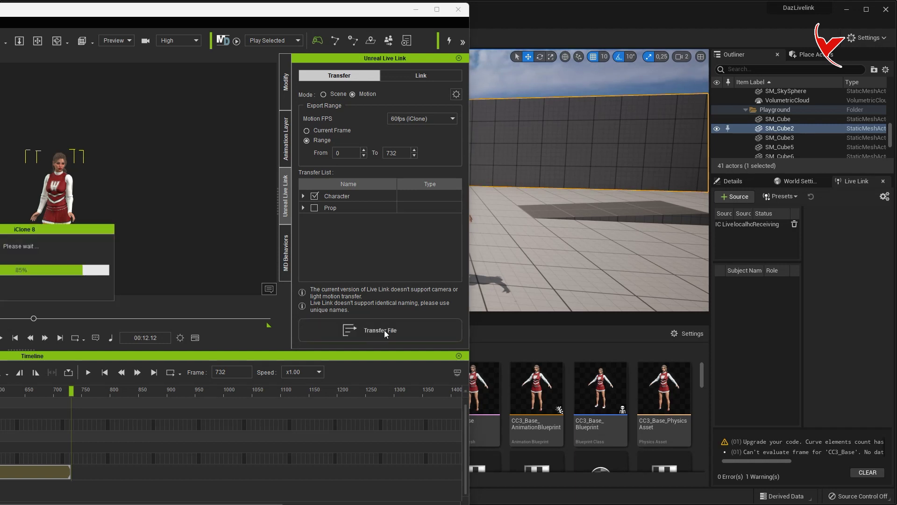
{"action": "left_click", "coordinate": [739, 232]}
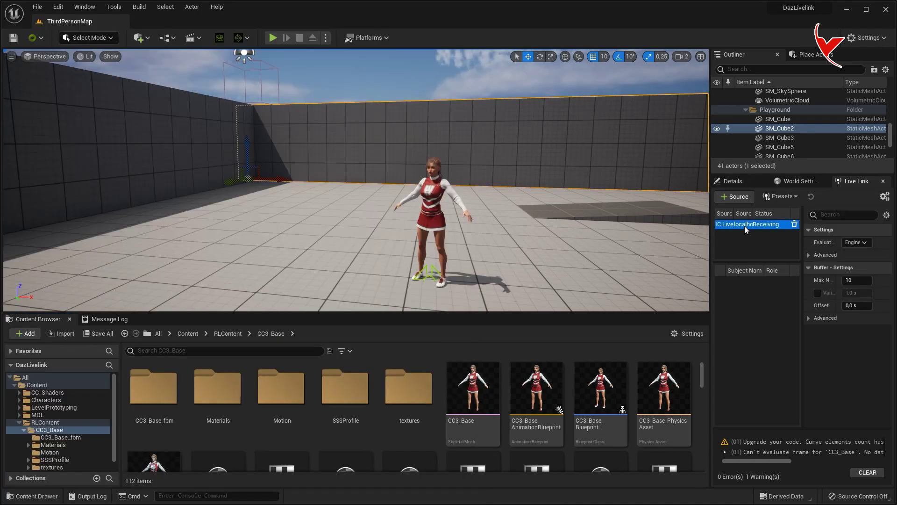
Step: Remove the iClone Live Link source, locate the new dance sequence, and open CC3_Base_Blueprint
{"action": "left_click", "coordinate": [794, 224]}
{"action": "double_click", "coordinate": [281, 387]}
{"action": "left_click", "coordinate": [209, 388]}
{"action": "left_click", "coordinate": [446, 200]}
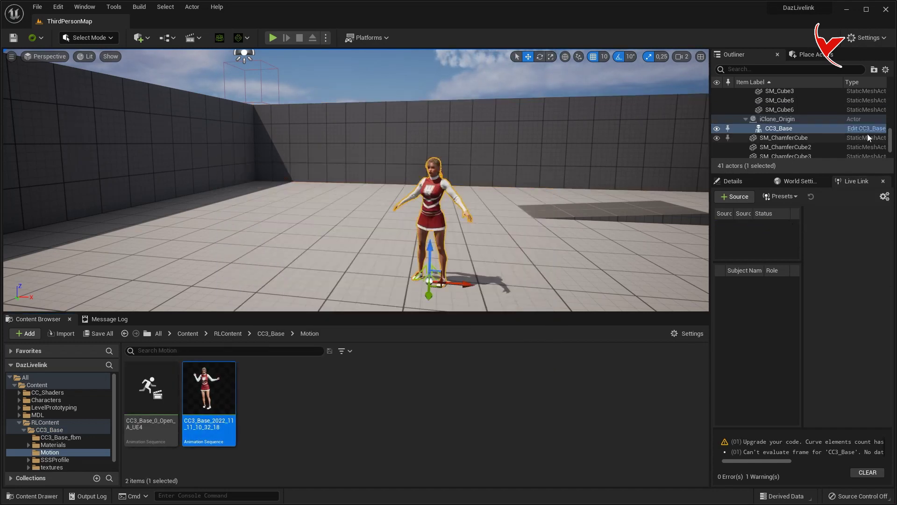
{"action": "left_click", "coordinate": [866, 128]}
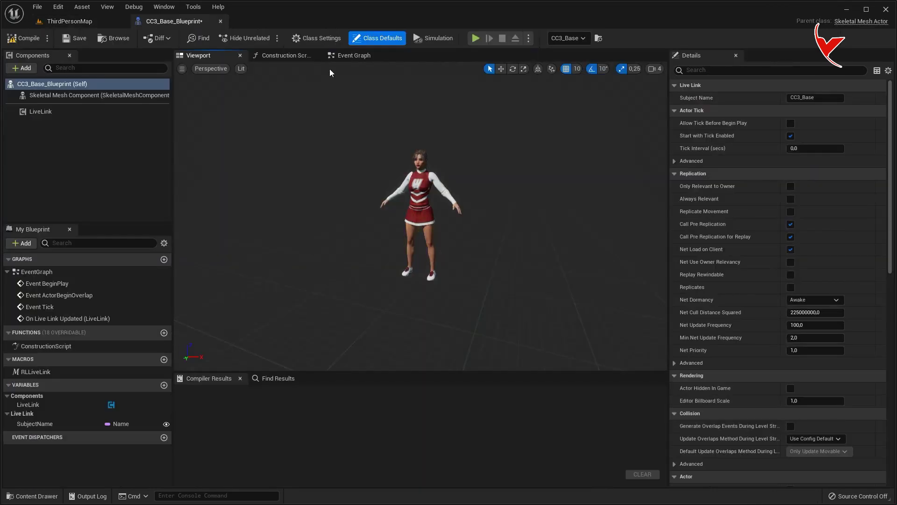
Step: Set the skeletal mesh to Use Animation Asset with the transferred dance, compile, and view it in the level
{"action": "scroll", "coordinate": [350, 232], "scroll_direction": "up", "scroll_amount": 1}
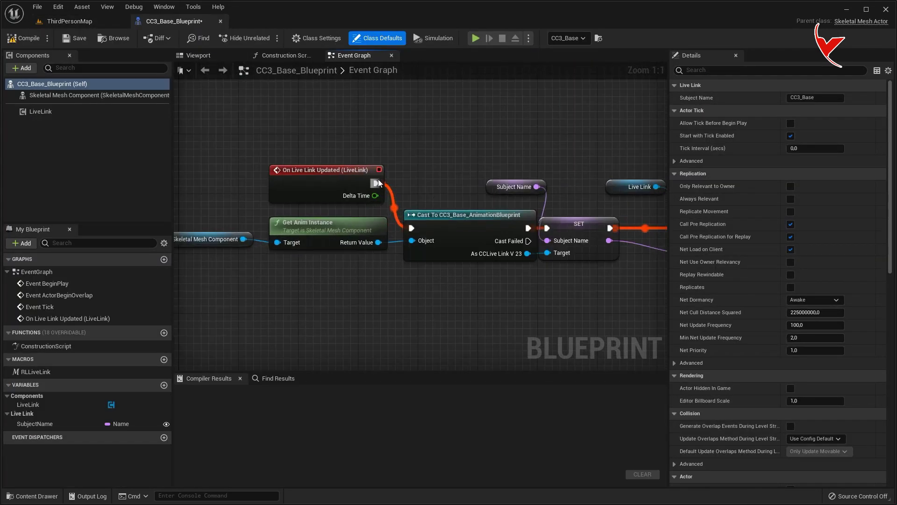
{"action": "left_click", "coordinate": [99, 95]}
{"action": "left_click", "coordinate": [78, 21]}
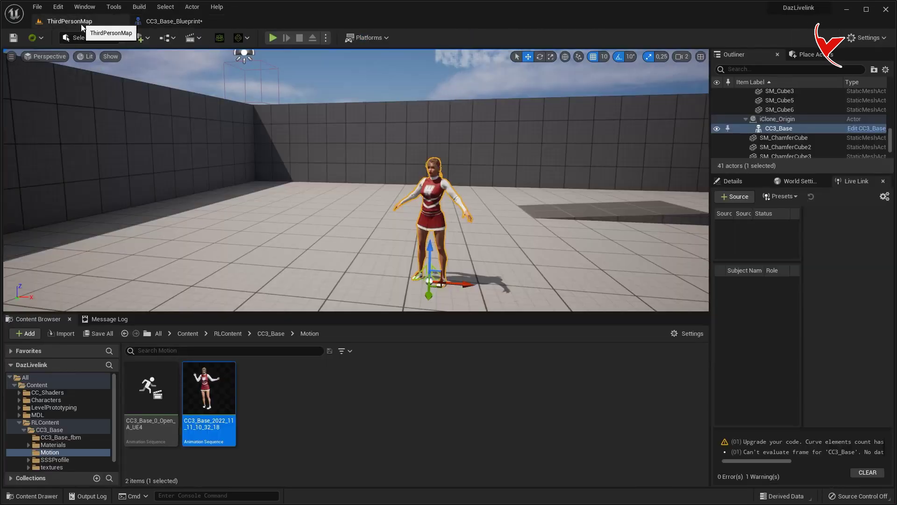
{"action": "left_click", "coordinate": [181, 23]}
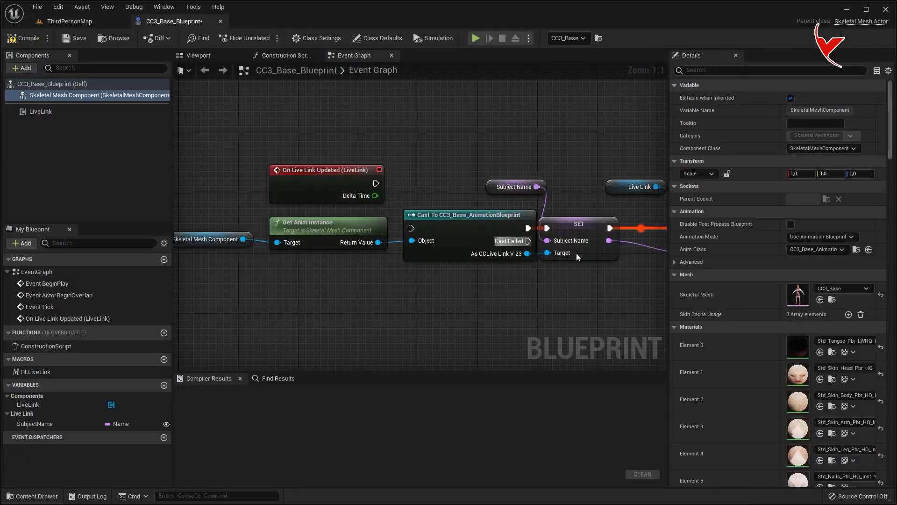
{"action": "left_click", "coordinate": [795, 237]}
{"action": "left_click", "coordinate": [810, 256]}
{"action": "left_click", "coordinate": [820, 262]}
{"action": "left_click", "coordinate": [13, 40]}
{"action": "left_click", "coordinate": [79, 22]}
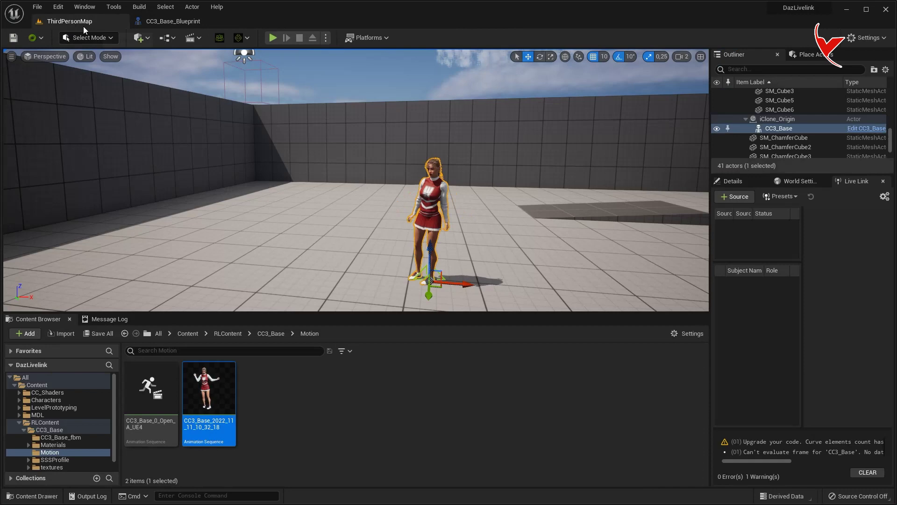
{"action": "left_click_drag", "start_coordinate": [377, 77], "coordinate": [356, 56]}
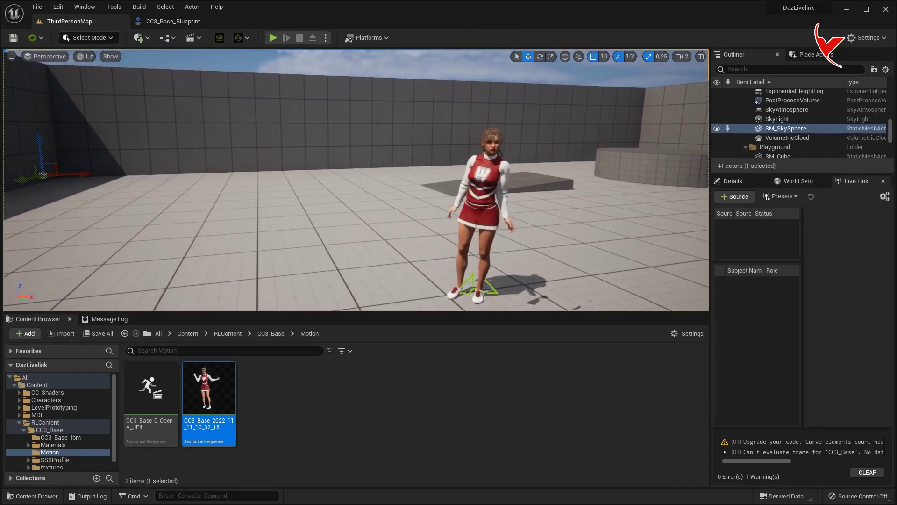